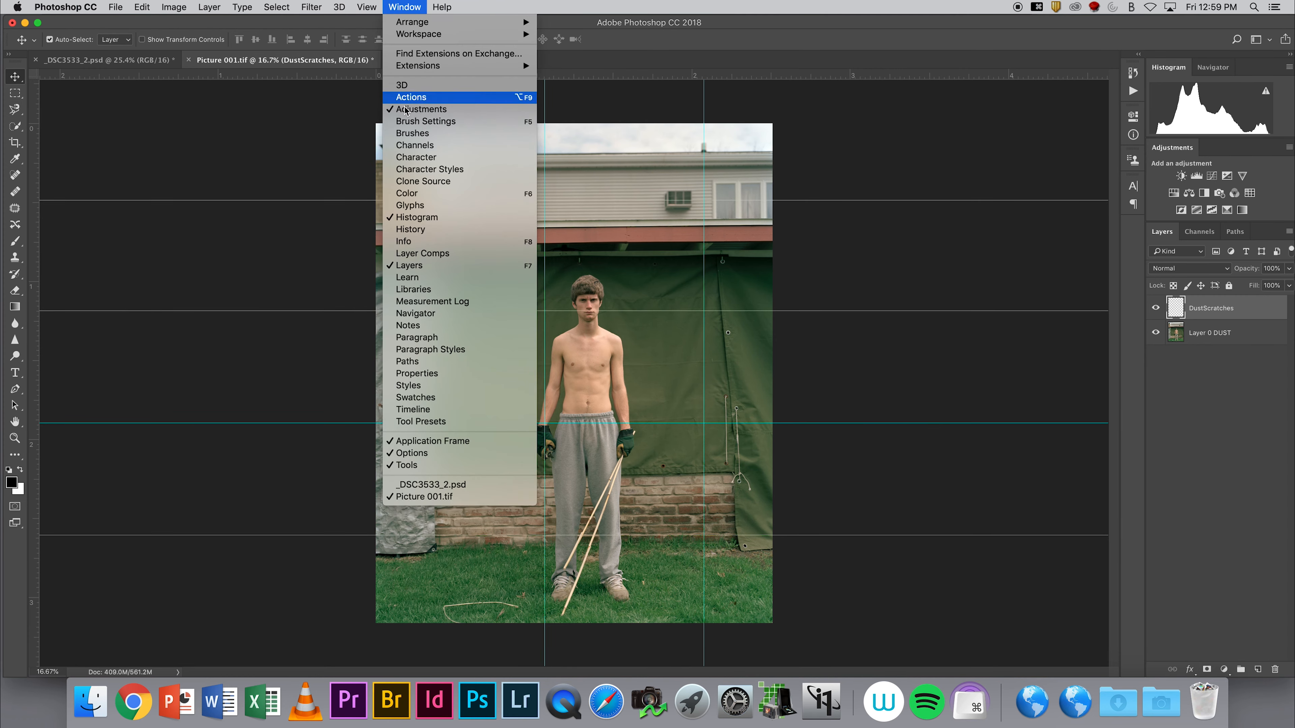
- Hide the guides on the photo and switch to the Crop tool
mouse_move(365, 7)
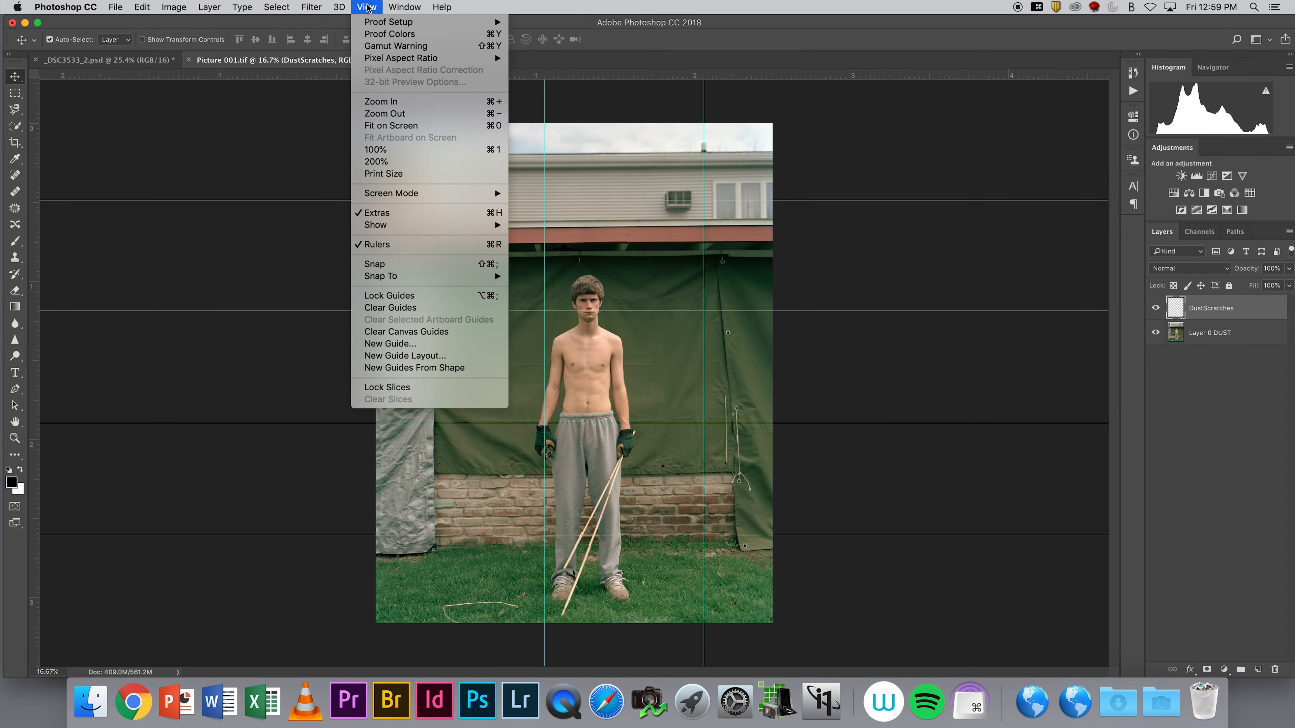
left_click(406, 218)
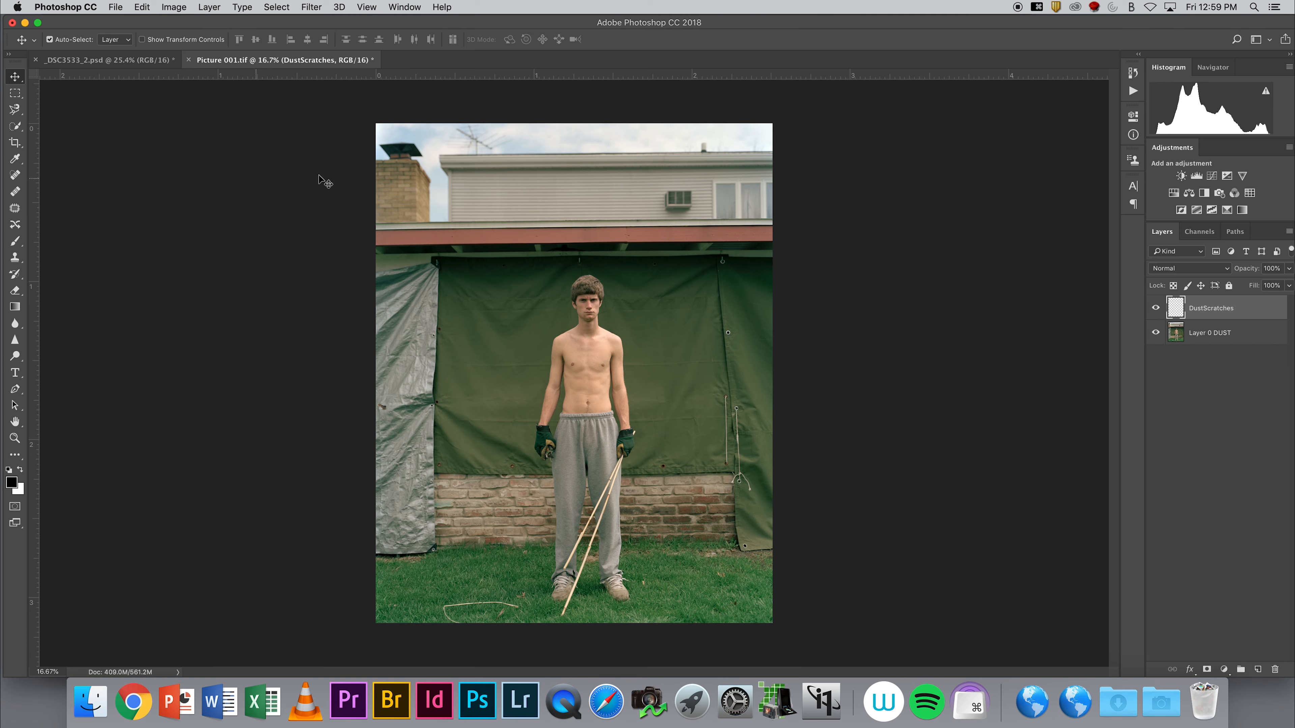
left_click(15, 142)
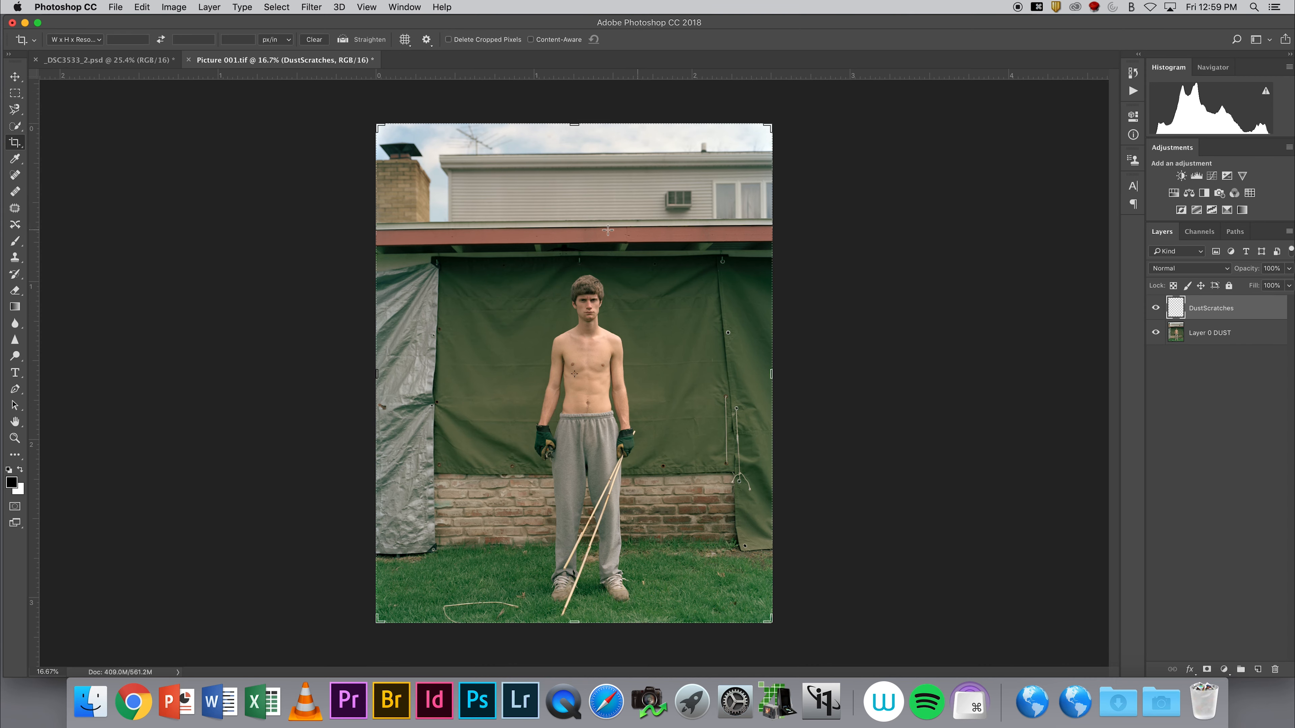
left_click(593, 224, "super")
left_click_drag(586, 75, 601, 231)
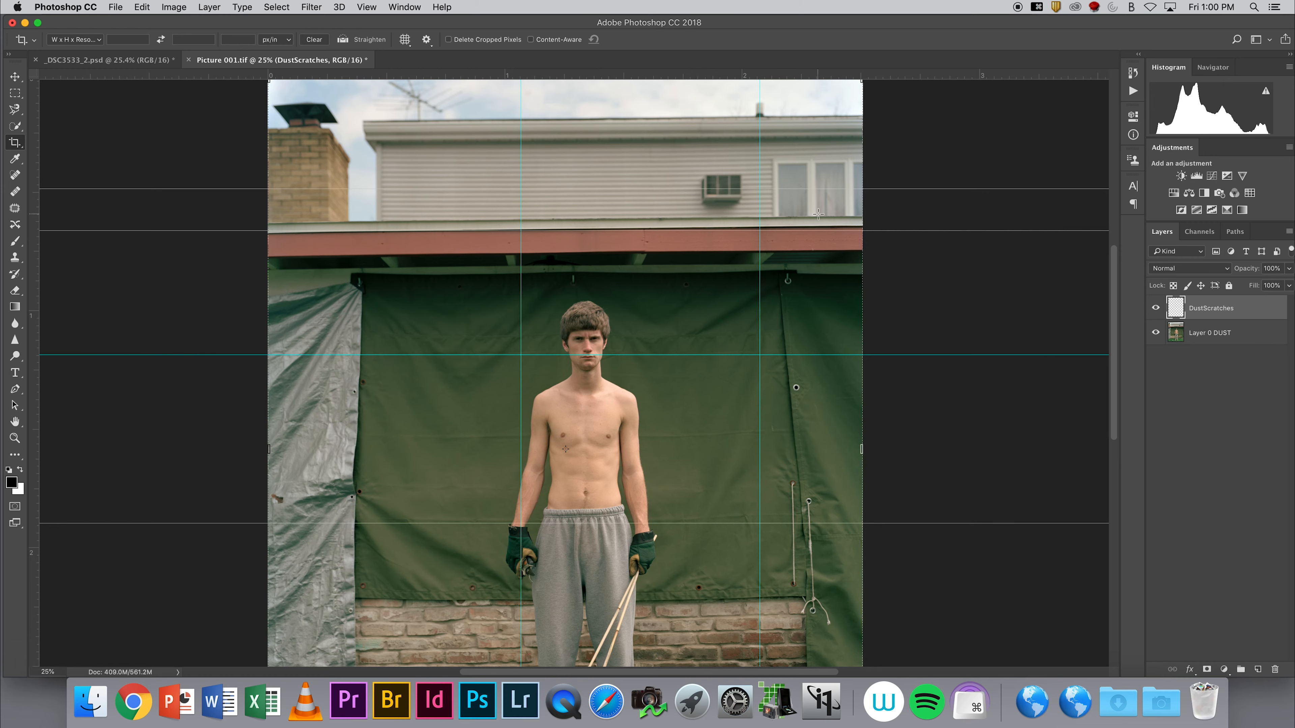
left_click_drag(919, 261, 922, 260)
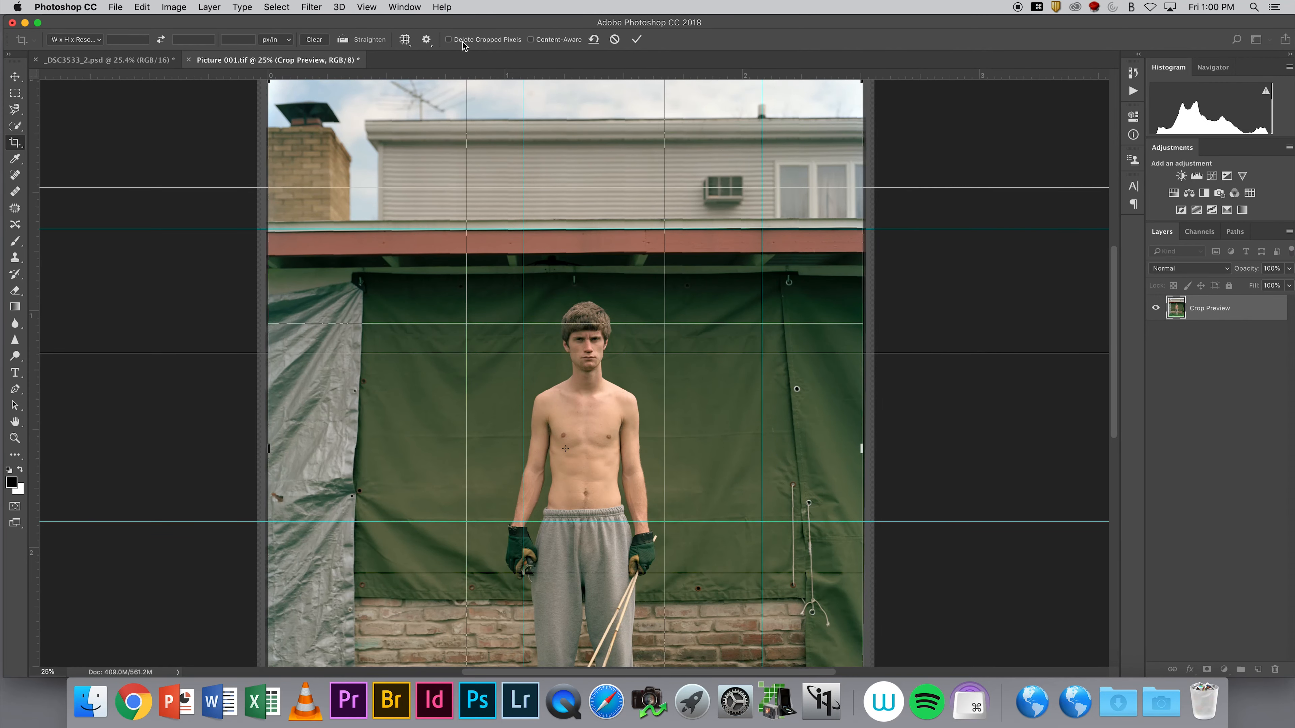
left_click_drag(904, 276, 912, 277)
scroll(809, 290, "down", 3)
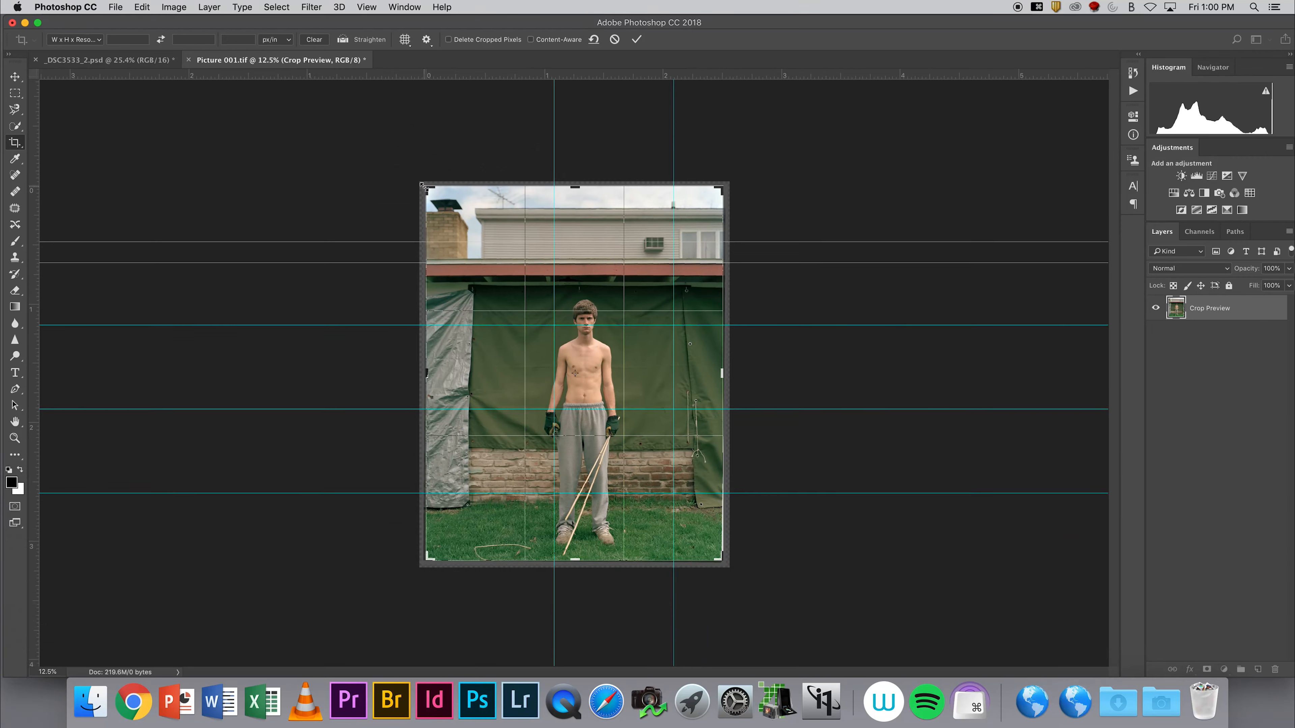
left_click_drag(428, 196, 429, 189)
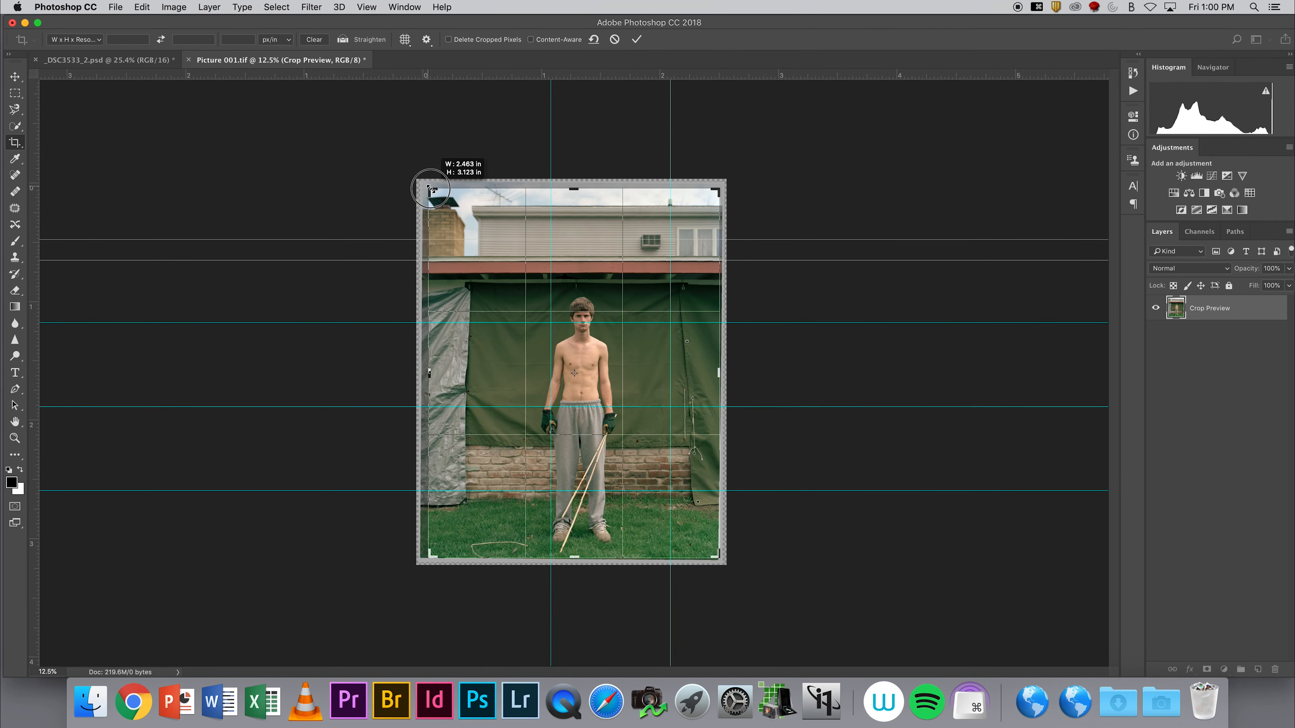
left_click_drag(431, 189, 435, 193)
key("Return")
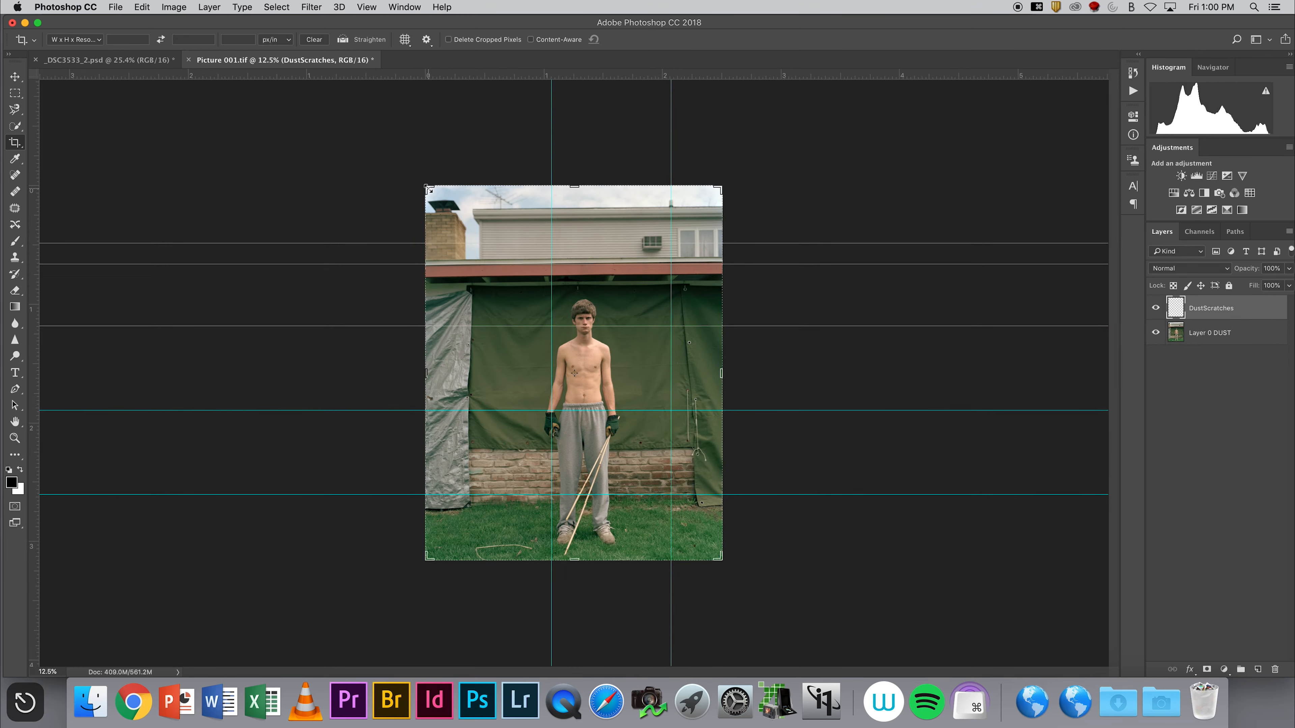
- Crop the photo slightly inside its borders with a small straightening rotation, and hide the guides using the Hide Extras option
left_click_drag(427, 187, 433, 190)
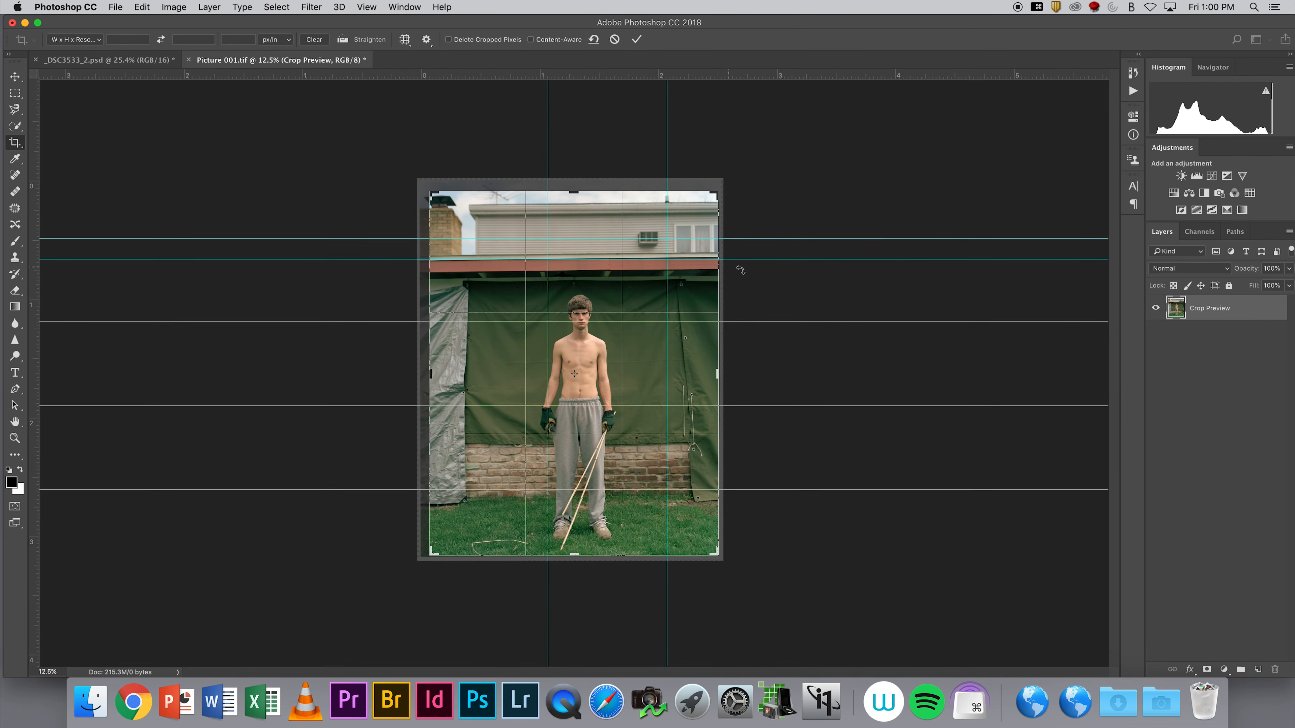
left_click_drag(751, 273, 761, 277)
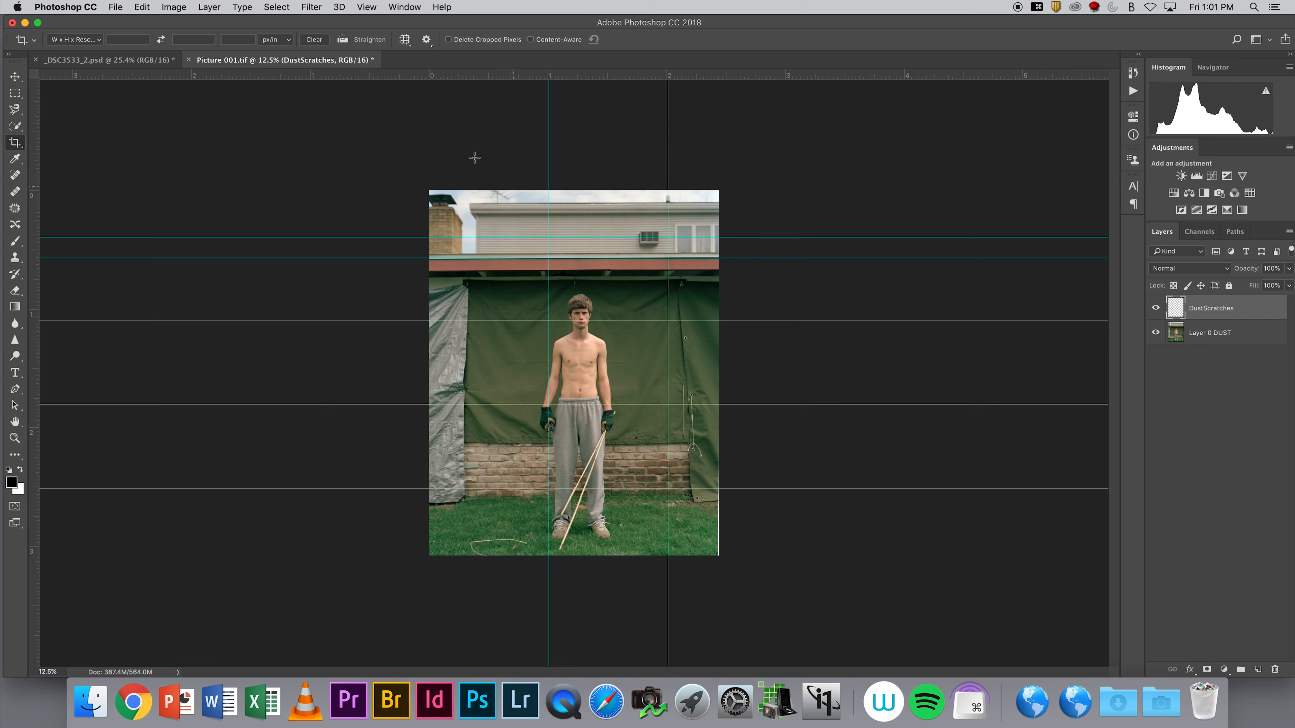
key("super+h")
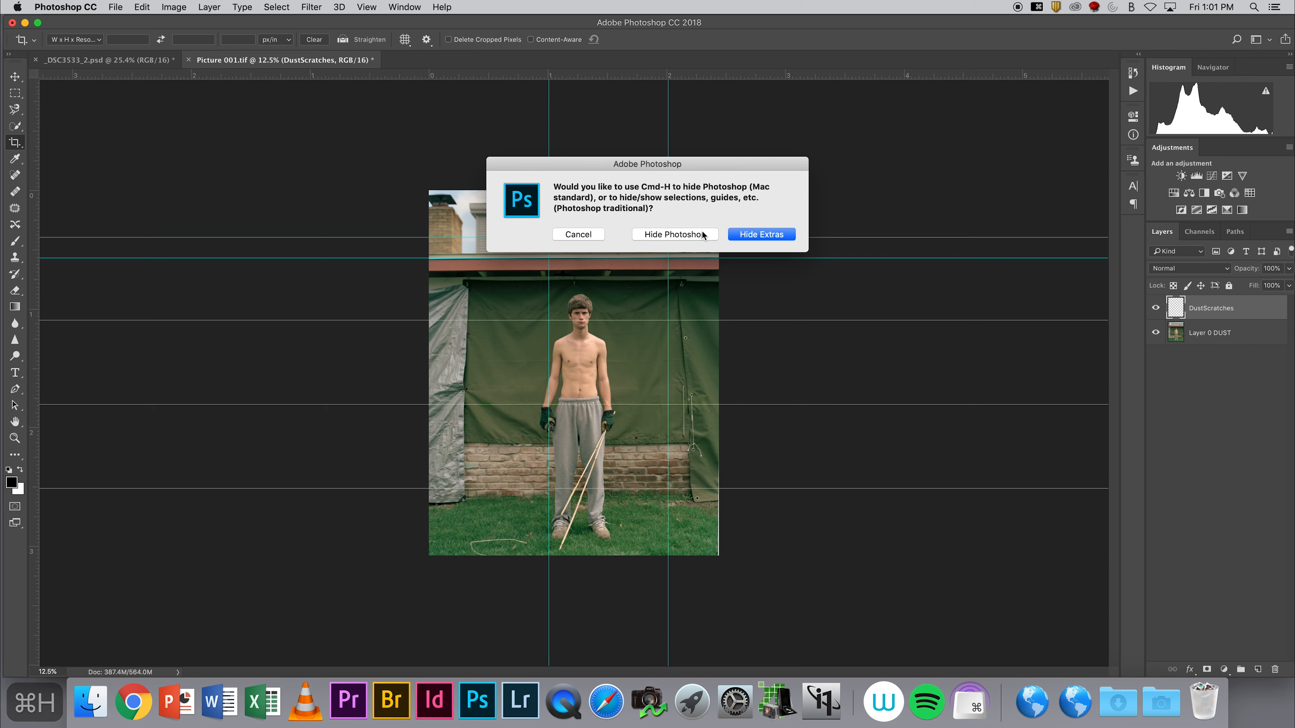
left_click(750, 236)
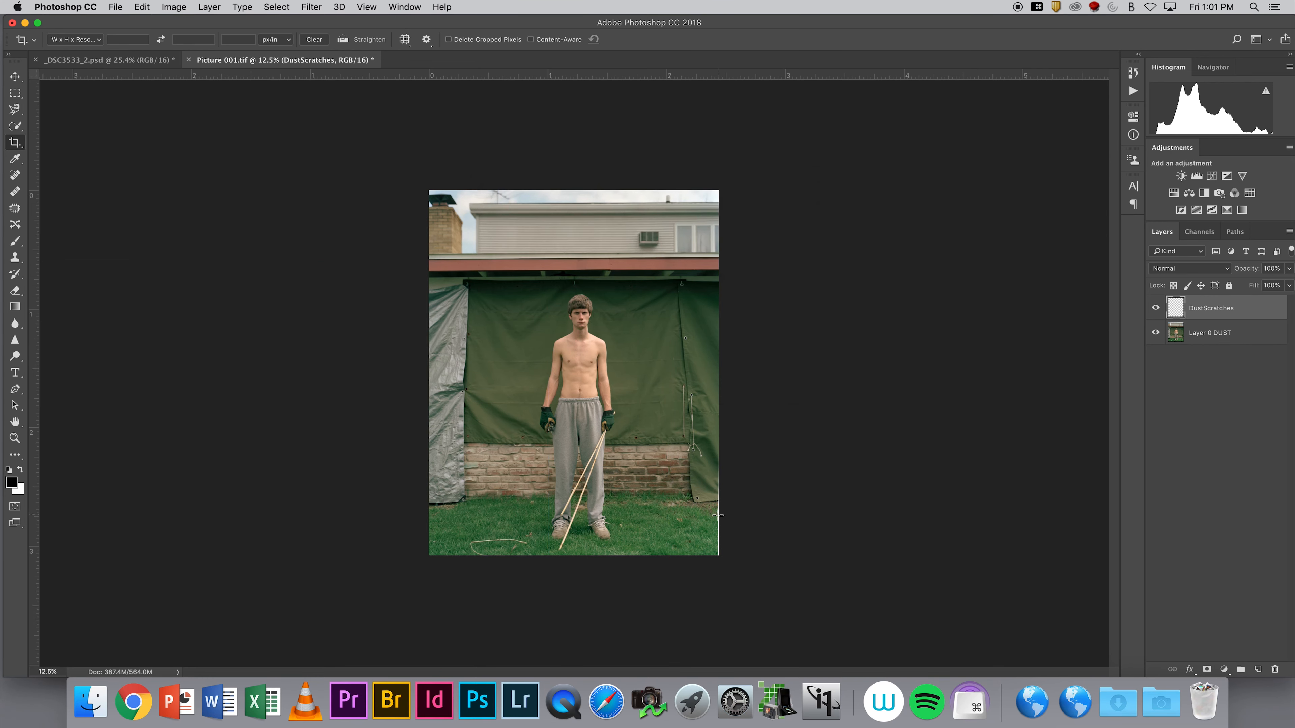
- Crop away the thin white strip along the lower right edge of the photo and fit the whole image in view
left_click(714, 543, "super")
left_click(714, 543, "super")
left_click(736, 533, "alt")
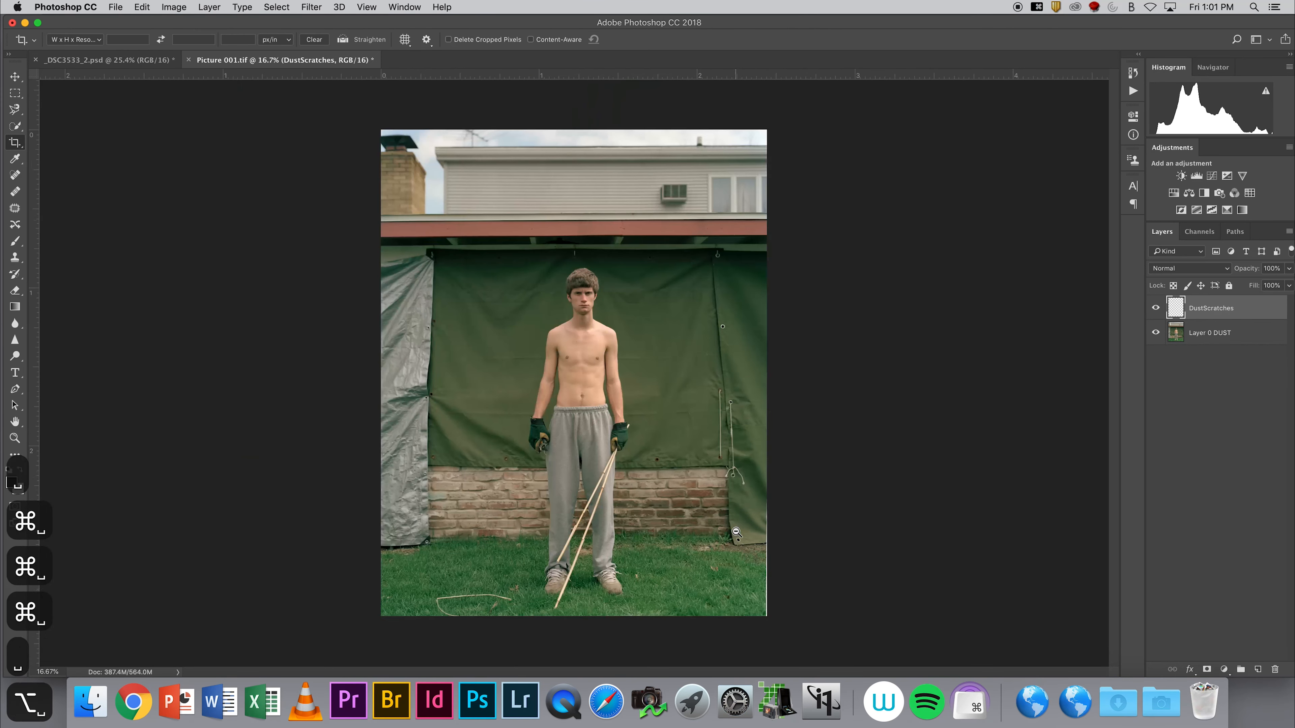
left_click(736, 532, "alt")
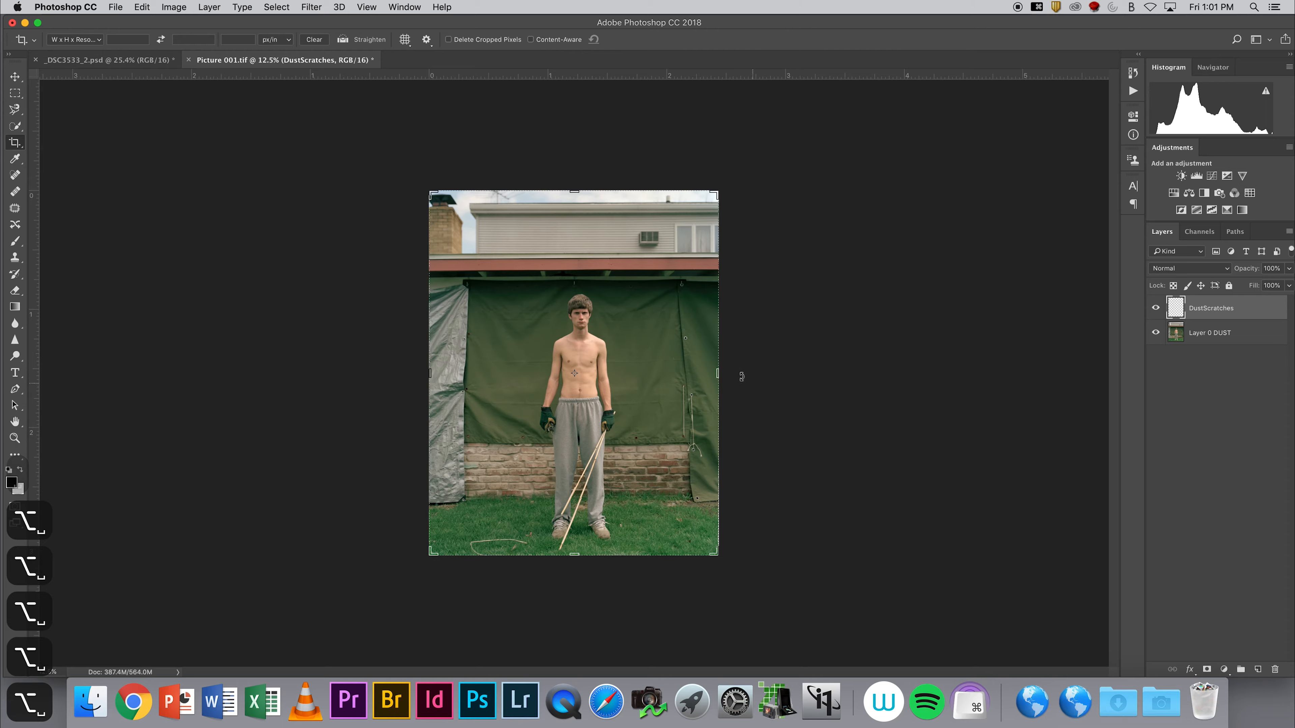
left_click(713, 541, "super")
left_click(713, 541, "super")
left_click(713, 541, "super")
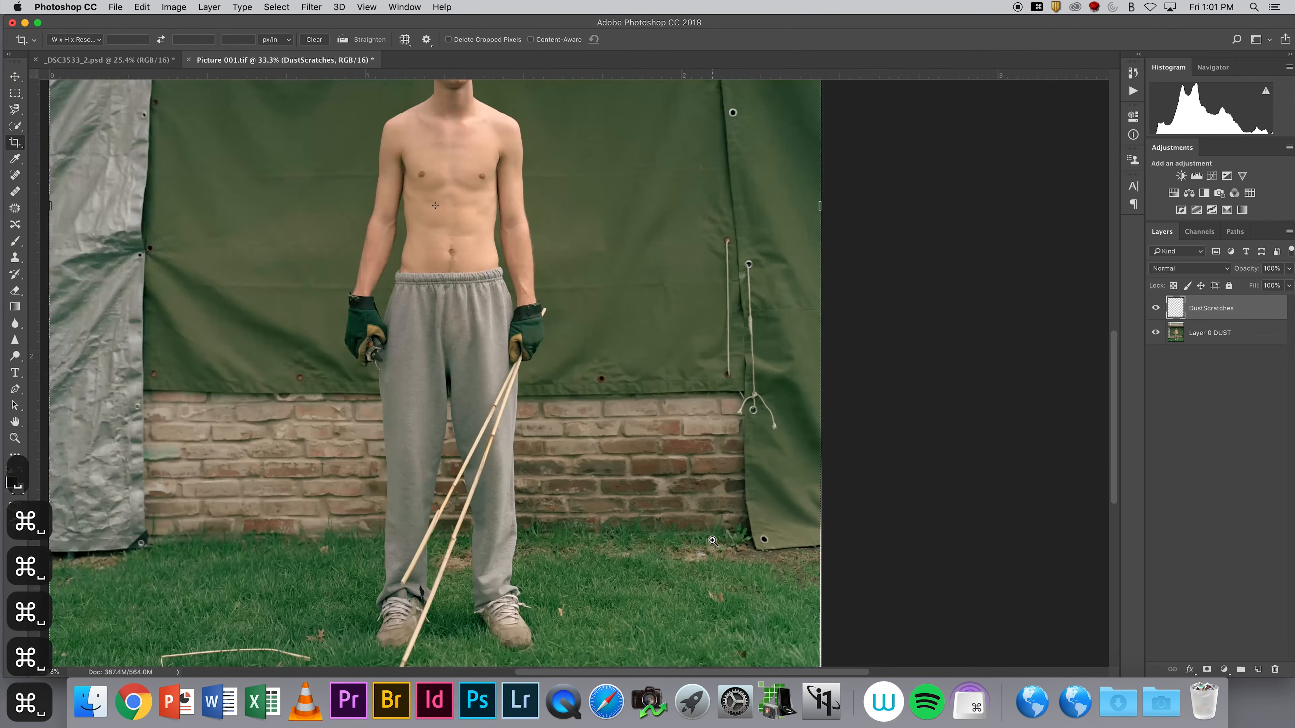
left_click(713, 541, "super")
left_click_drag(876, 488, 874, 487)
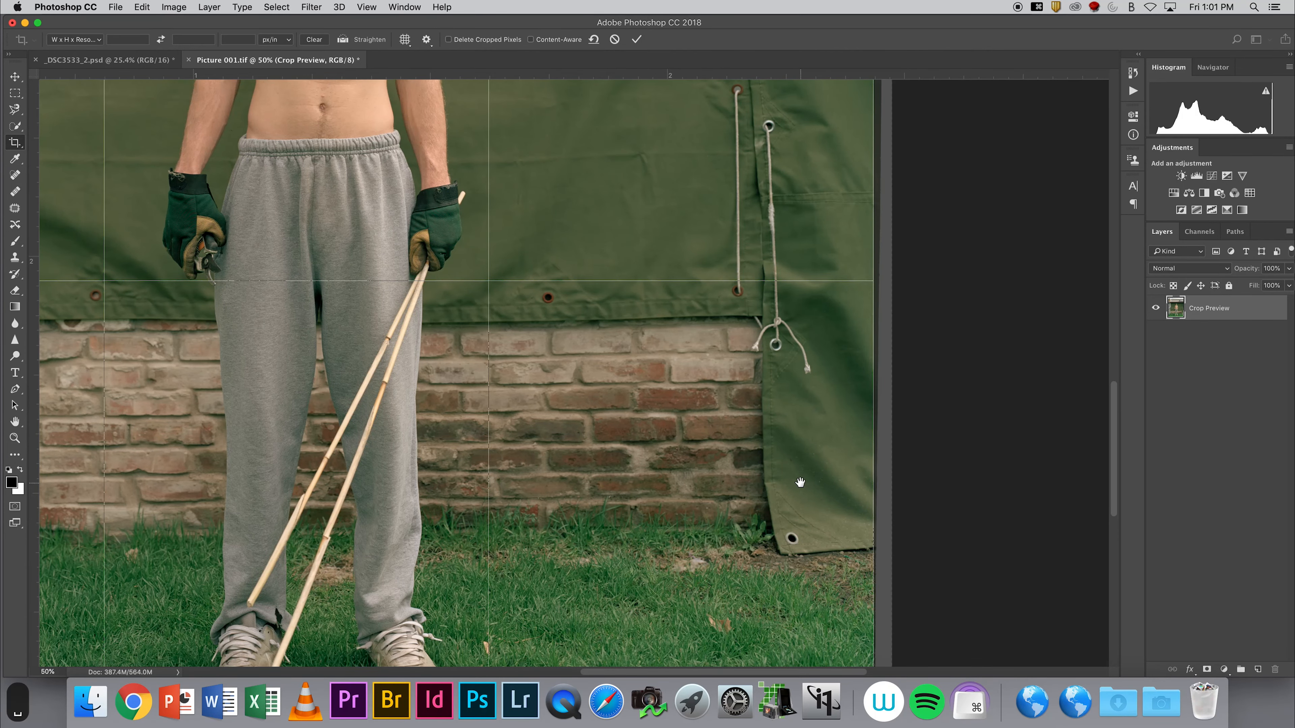
key("Return")
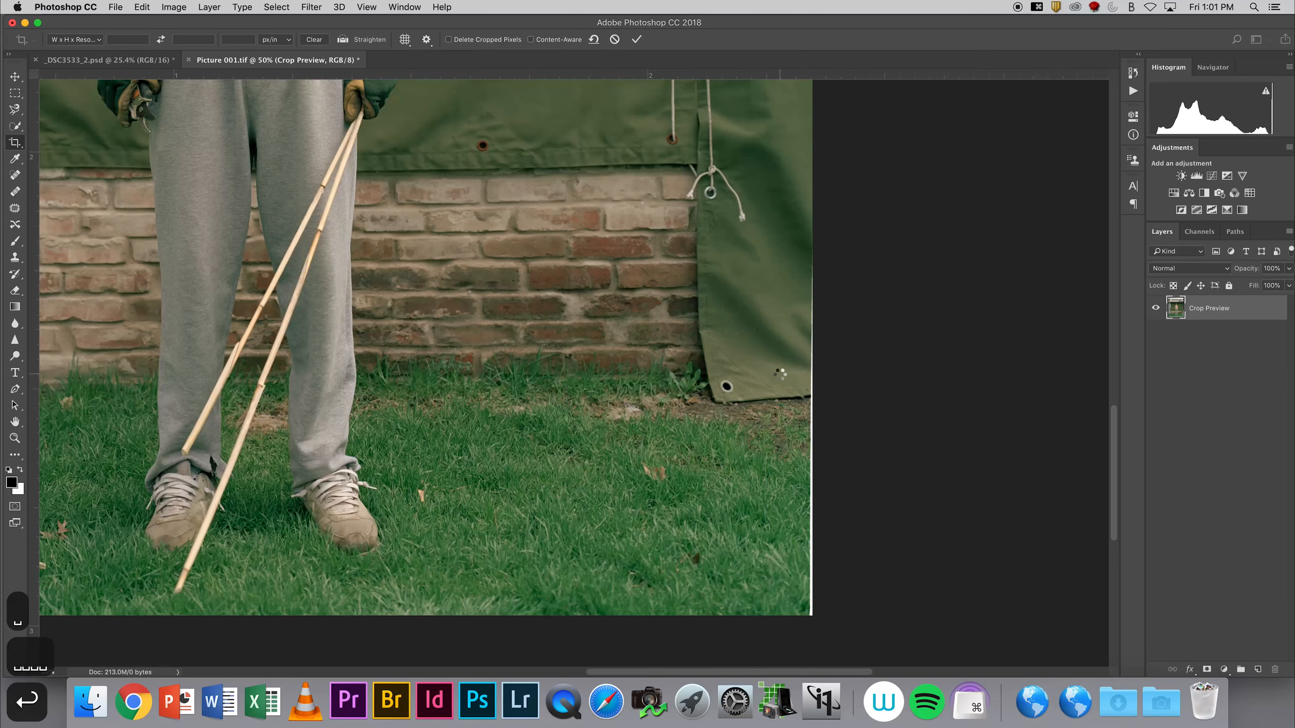
key("super+0")
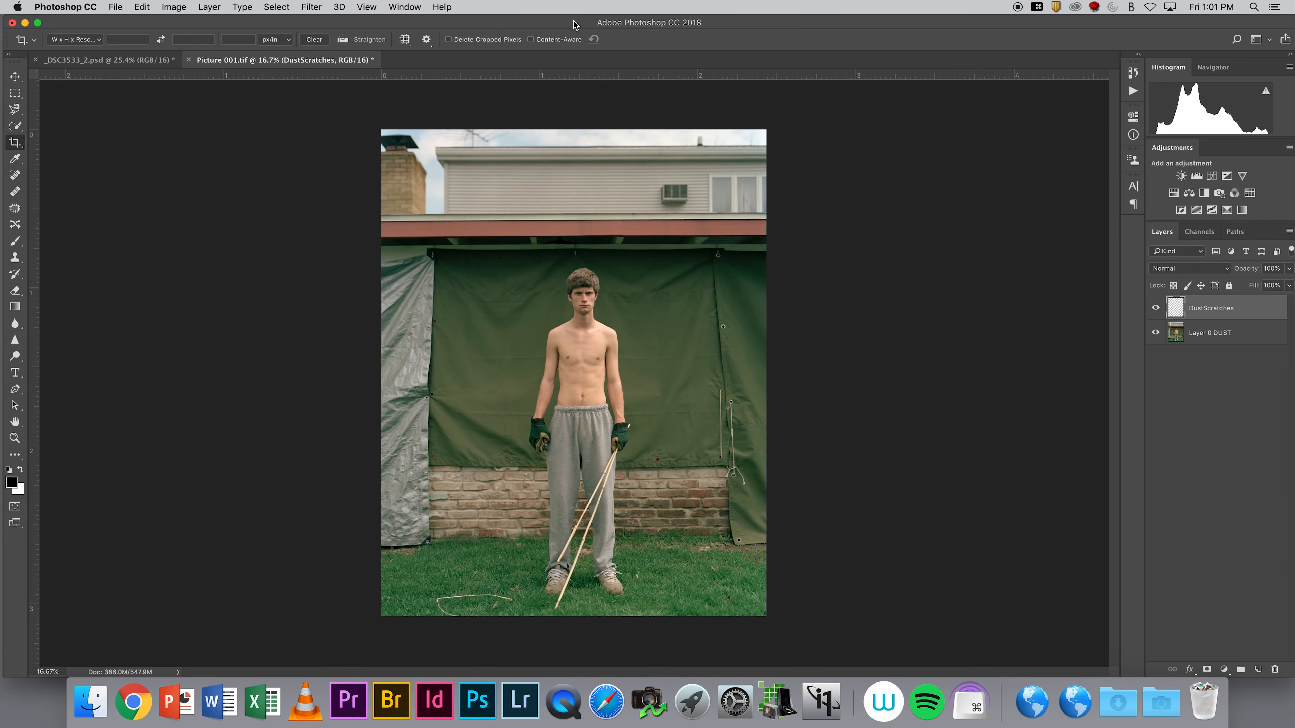
left_click_drag(573, 24, 571, 24)
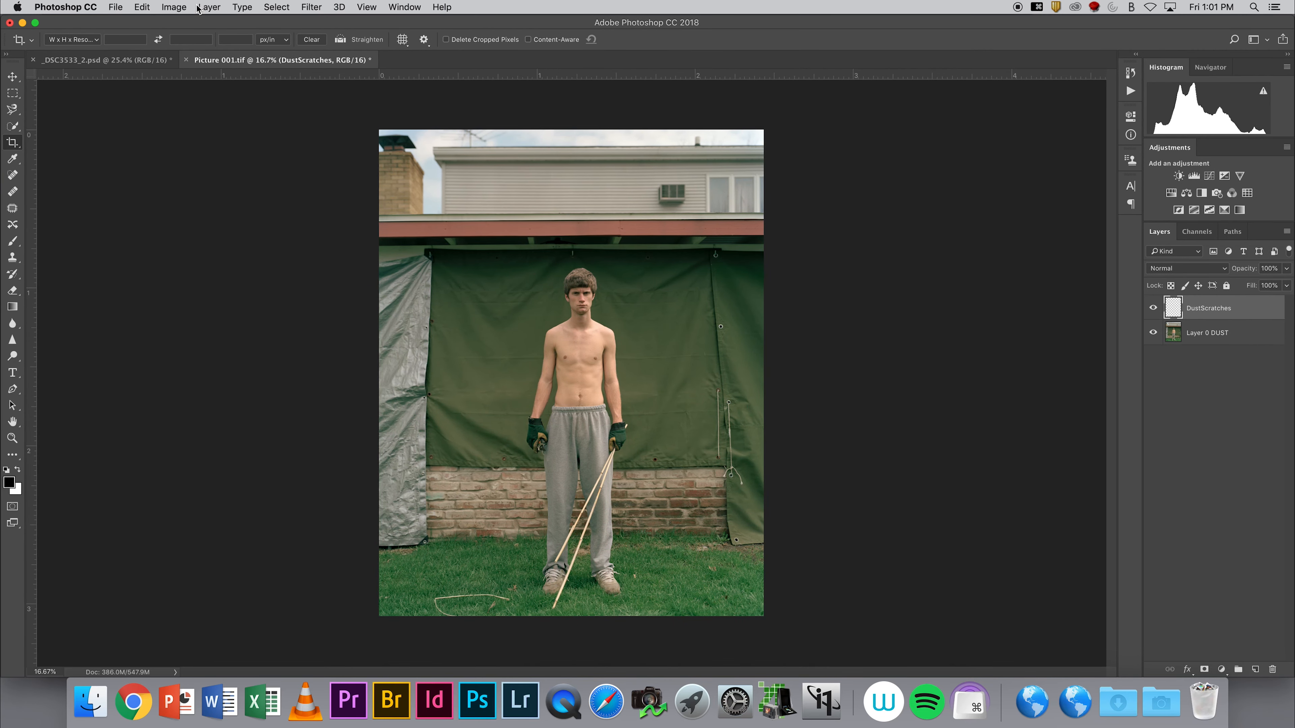
- Try brightening the DustScratches layer directly with Curves, using a point at input 87 and output 179, and undo it
left_click(183, 6)
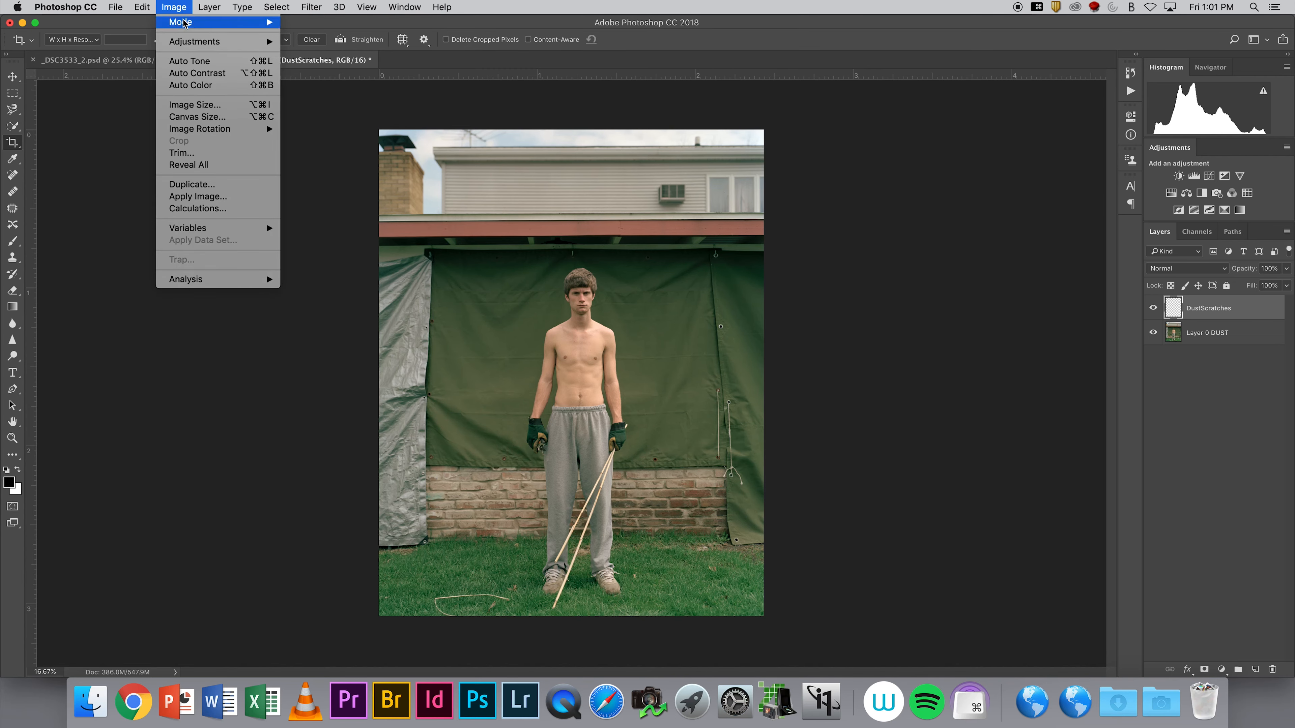
mouse_move(184, 41)
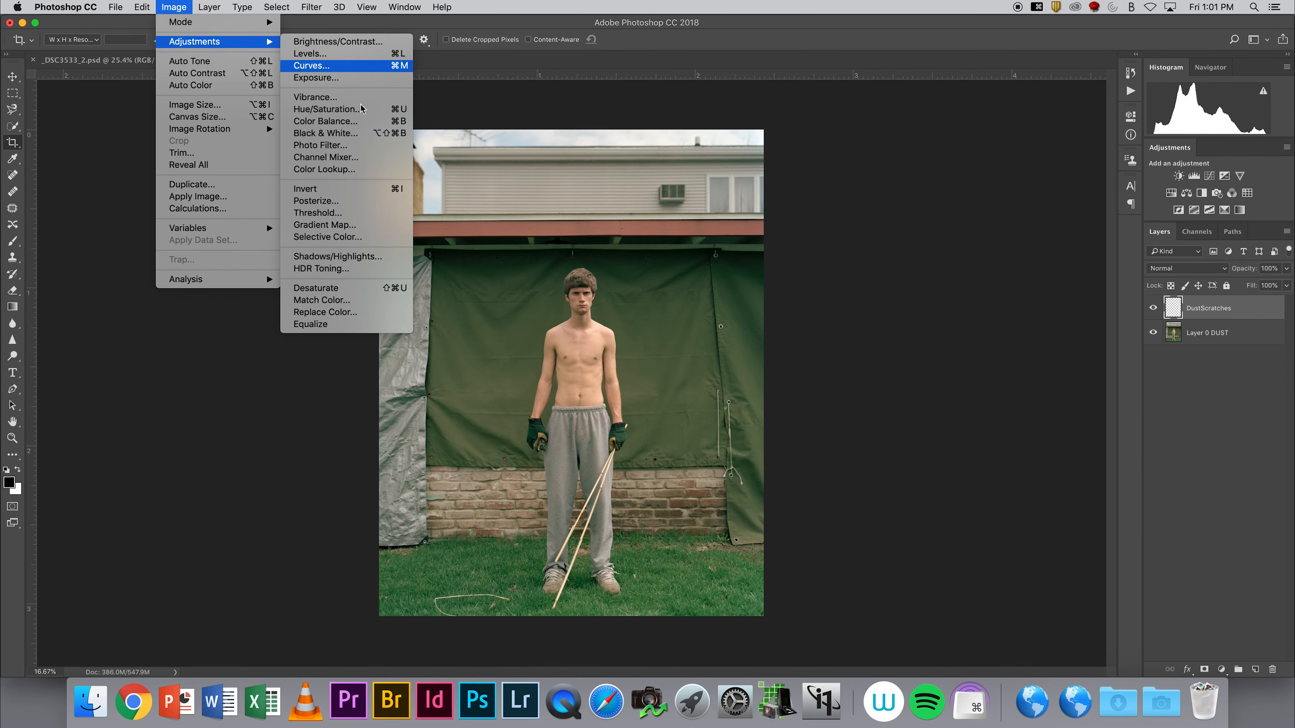
left_click(329, 66)
left_click_drag(581, 324, 551, 299)
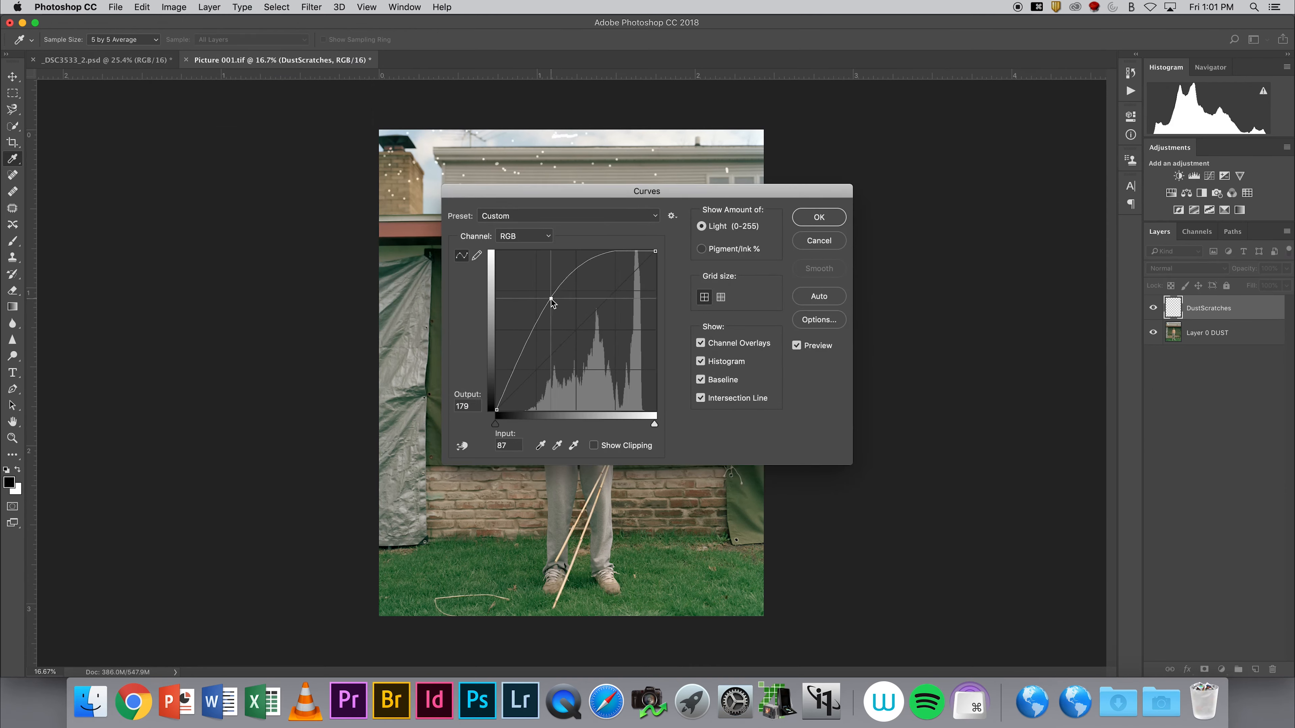
left_click(819, 217)
key("c")
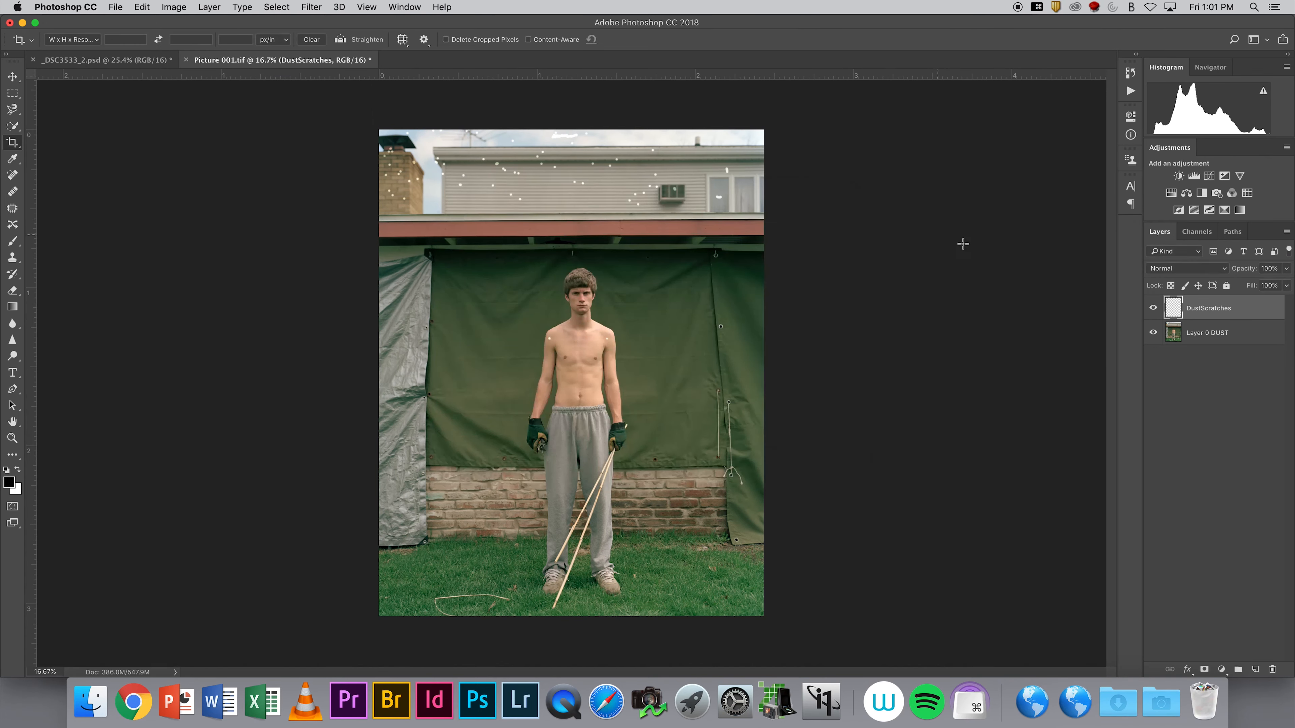
key("super+z")
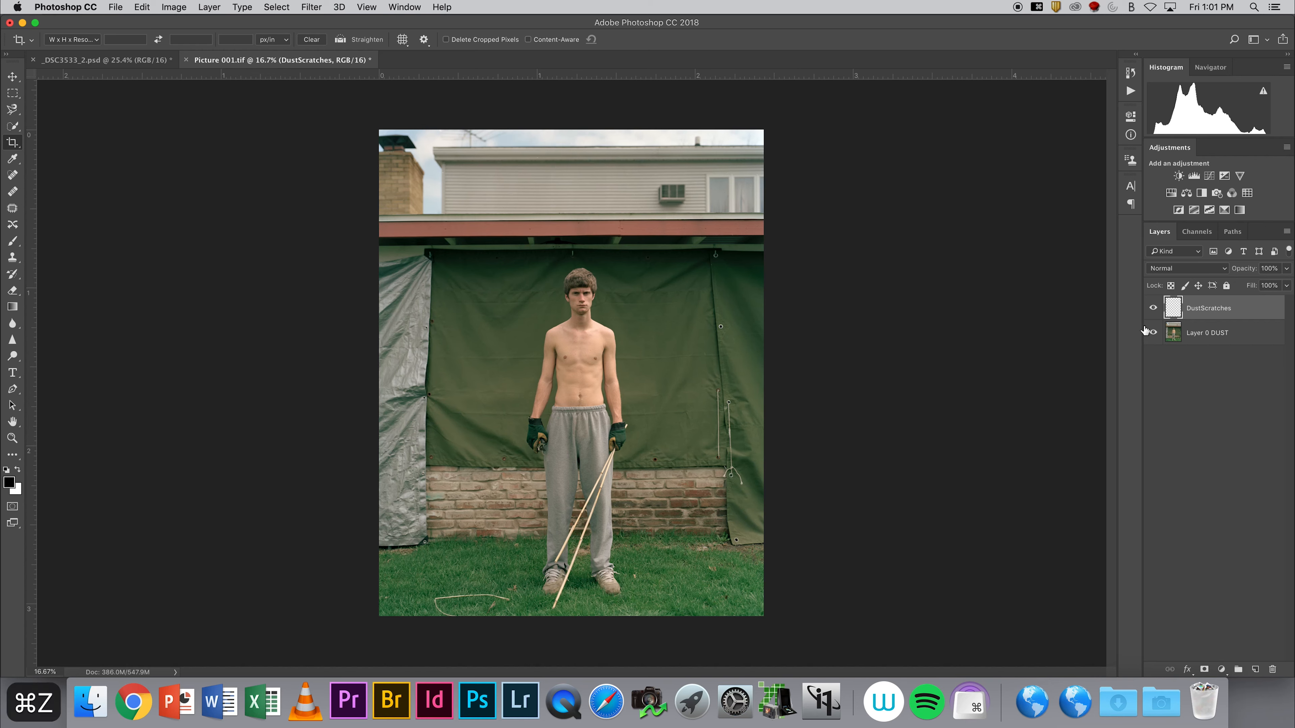
left_click(1170, 340)
left_click(173, 7)
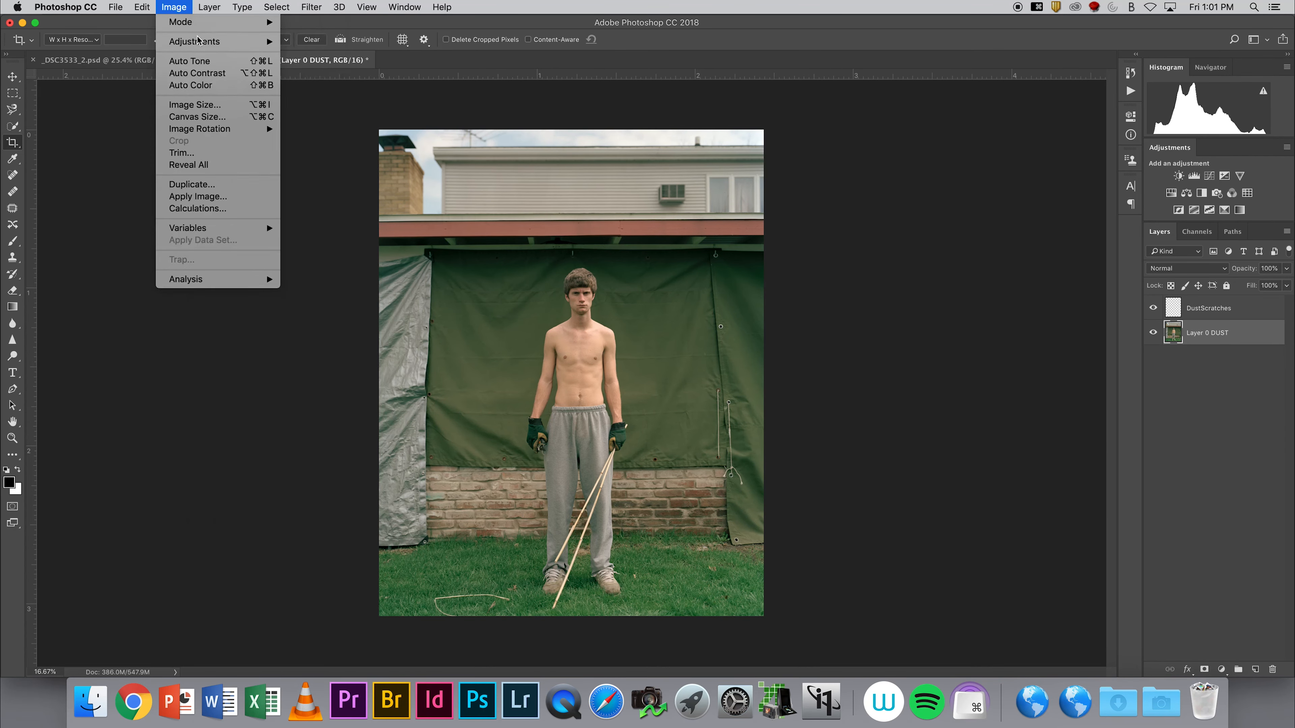
mouse_move(239, 41)
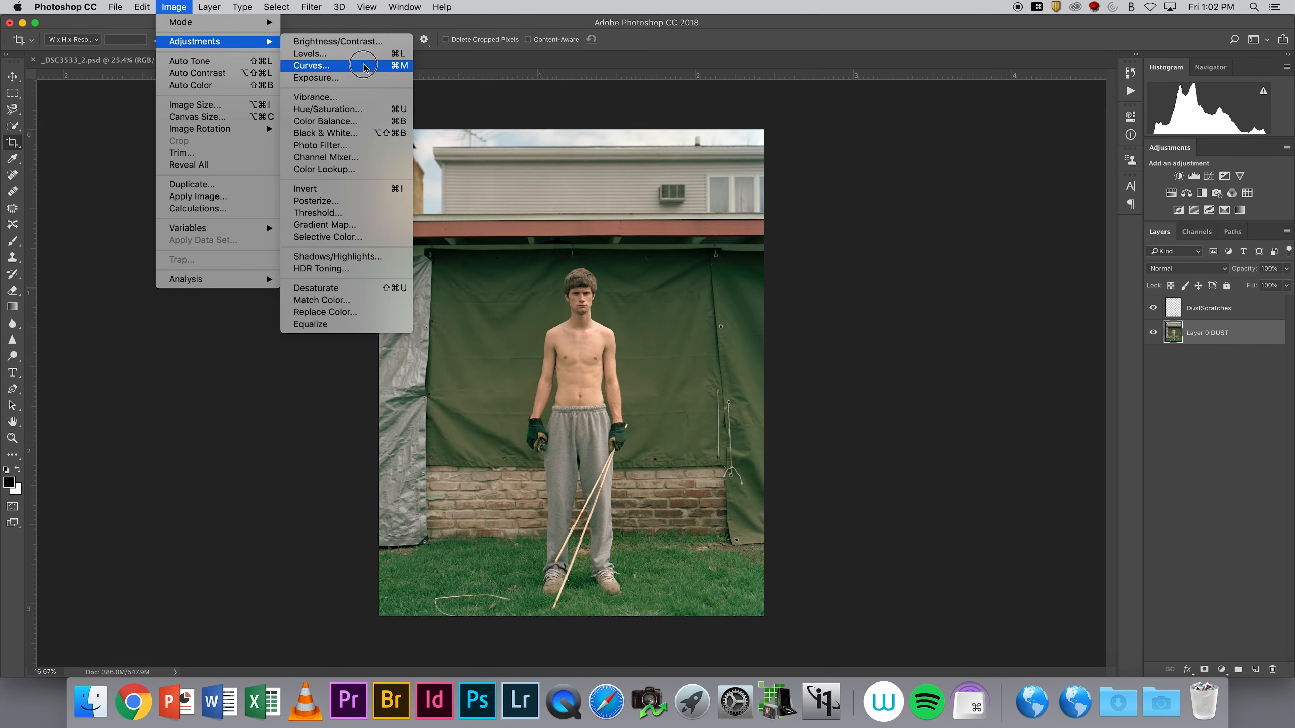
left_click(326, 66)
left_click(595, 312)
left_click_drag(612, 337, 616, 340)
left_click_drag(624, 197, 903, 195)
left_click_drag(896, 341, 968, 316)
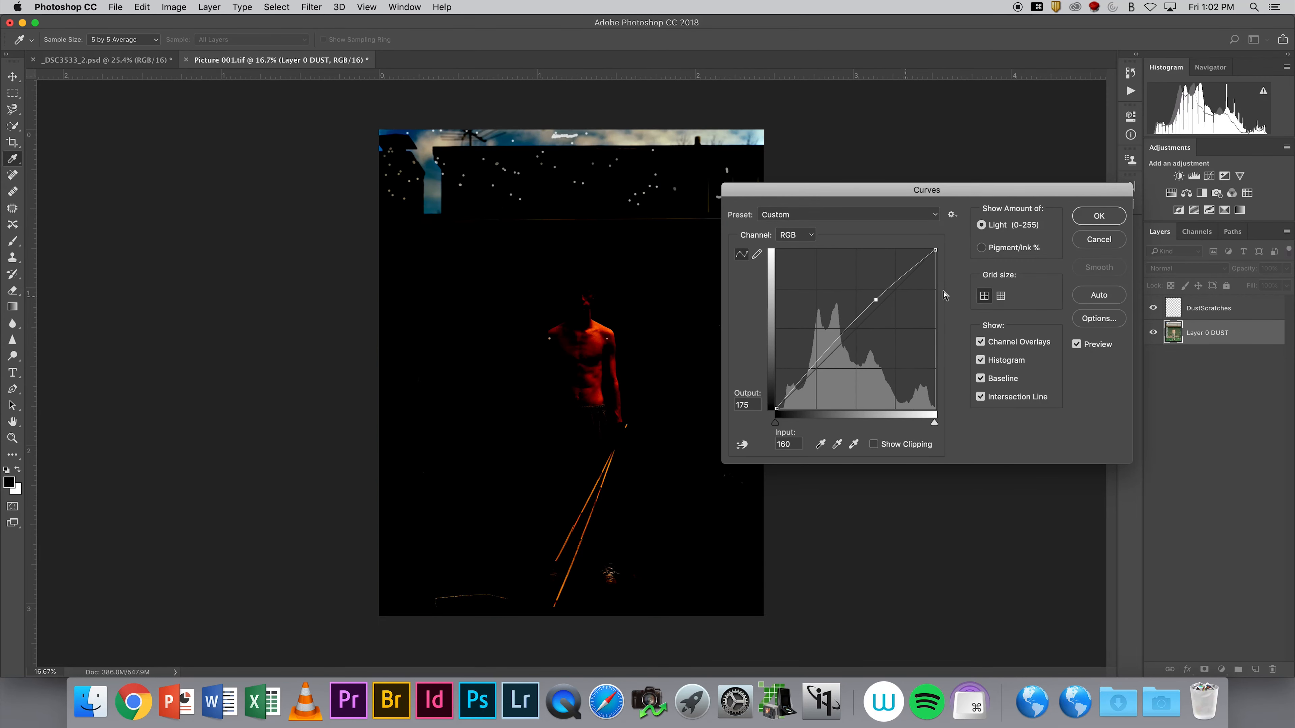
left_click(1101, 240)
key("c")
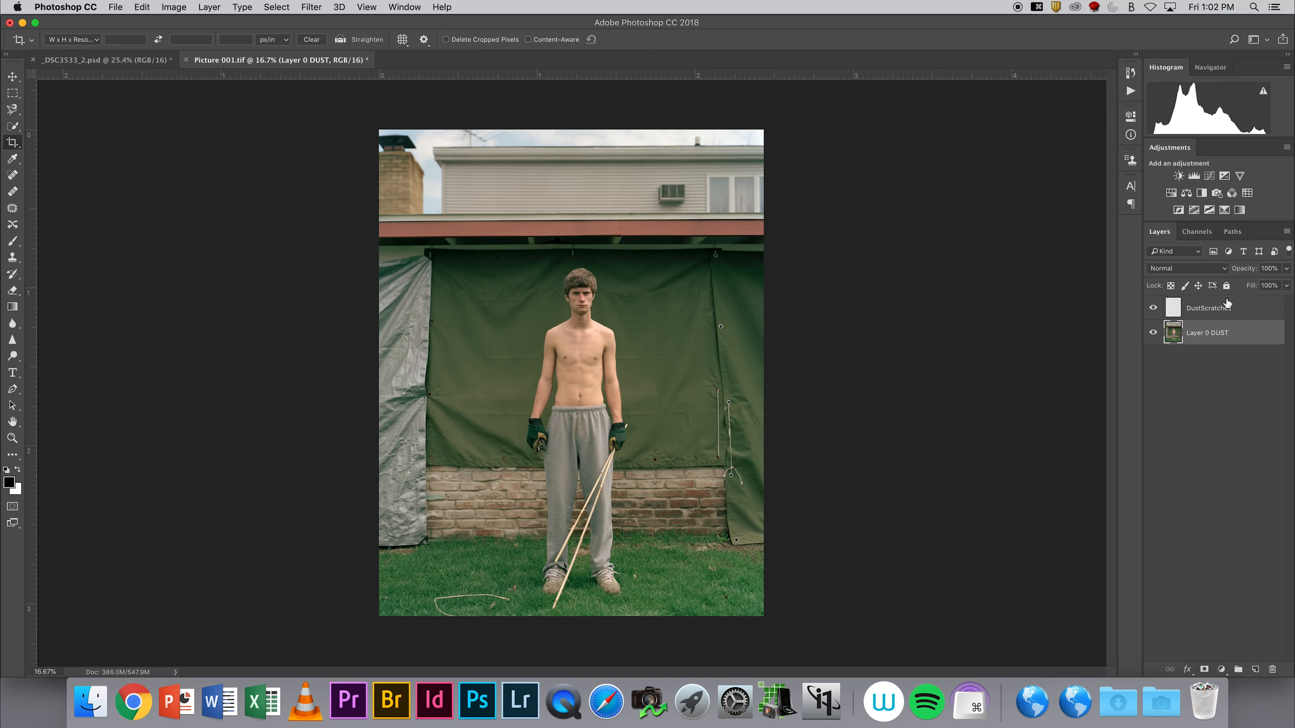
- Add a Curves adjustment layer above the DustScratches layer
left_click(1240, 308)
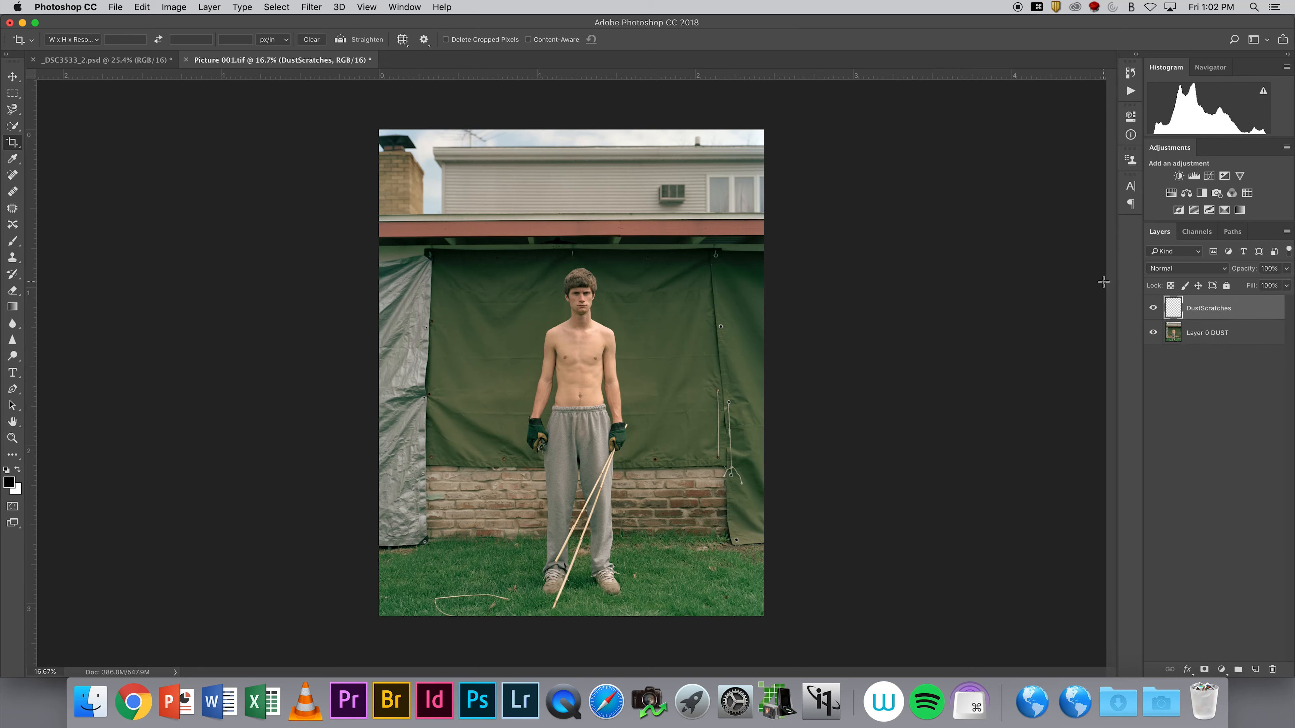
left_click(1209, 176)
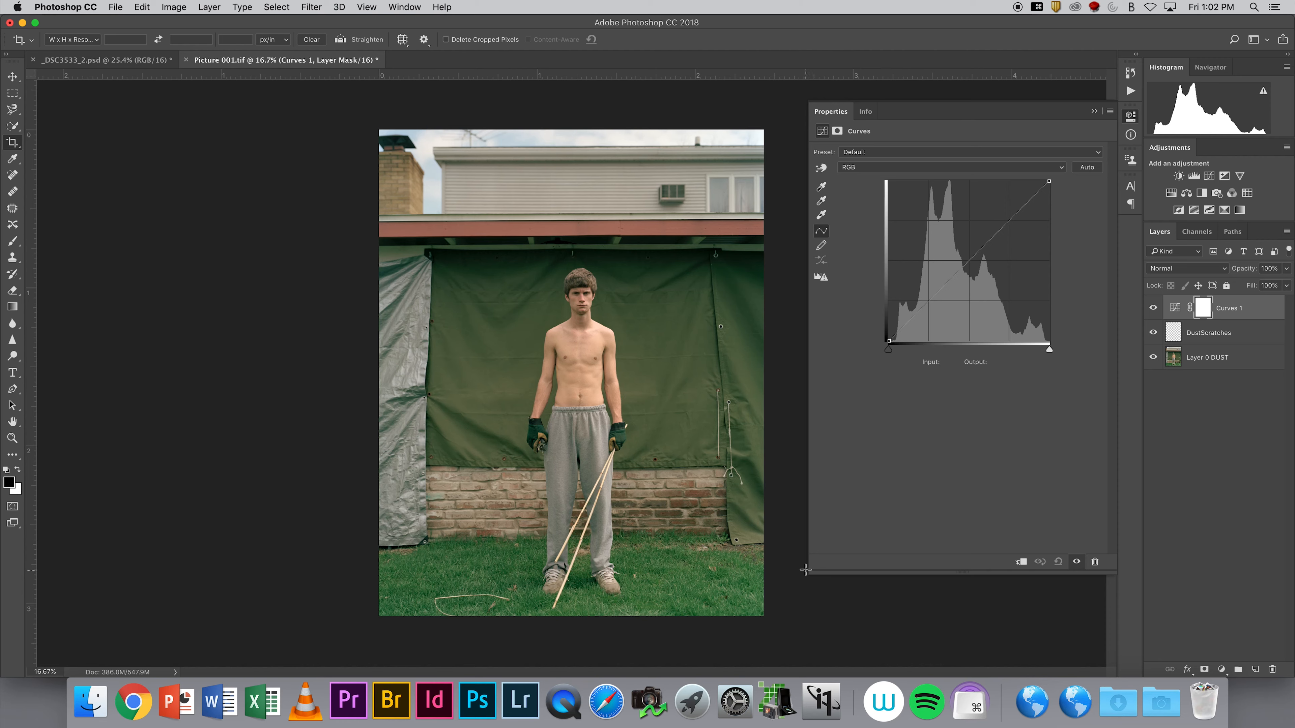
key("space")
key("space")
key("space")
key("space")
key("space")
key("space")
key("space")
key("space")
key("space")
key("space")
key("space")
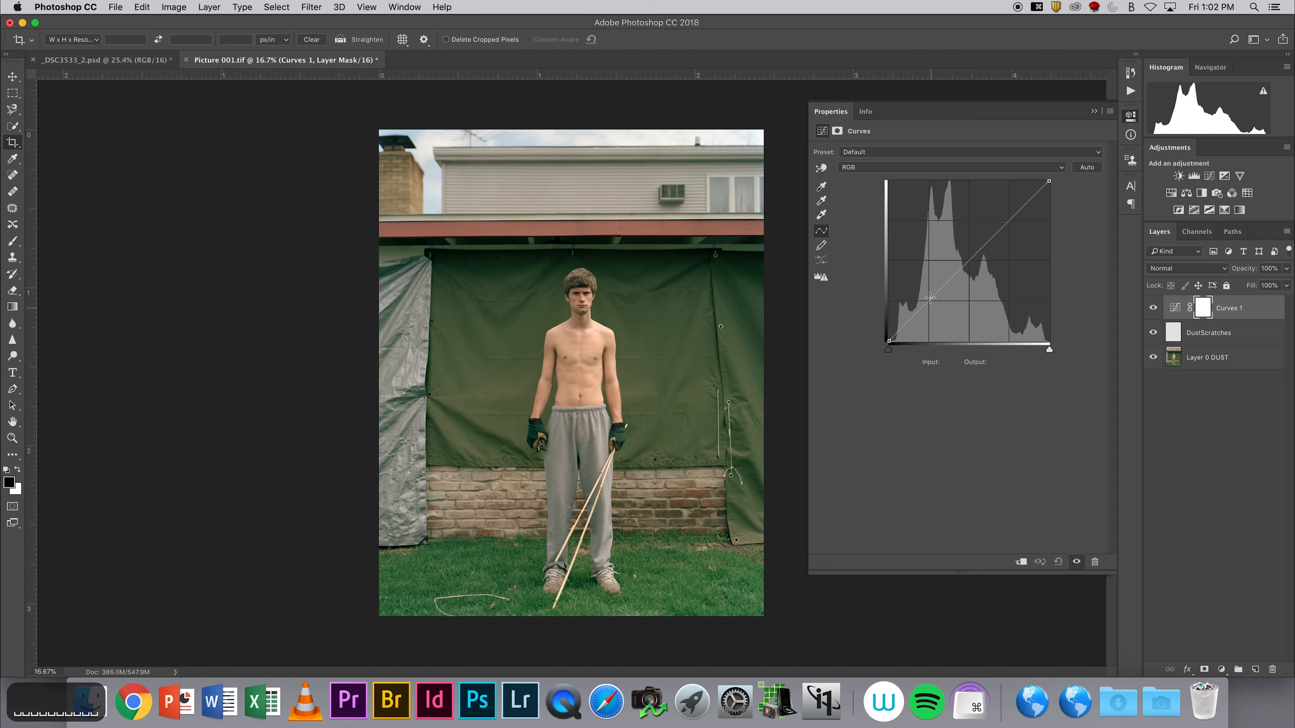
- Darken the shadows with an RGB curve point at input 83, output 77, and anchor the highlights at input 182, output 182
left_click(939, 291)
left_click_drag(938, 291, 941, 293)
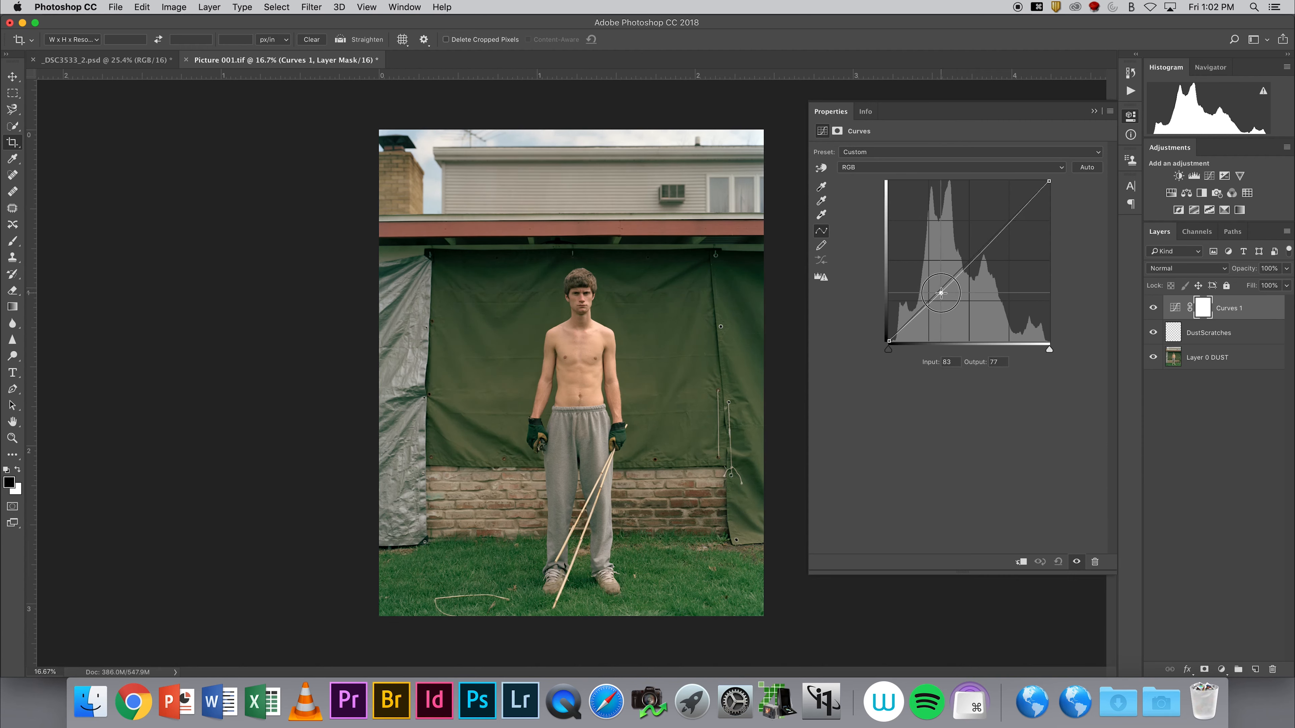
left_click(1002, 228)
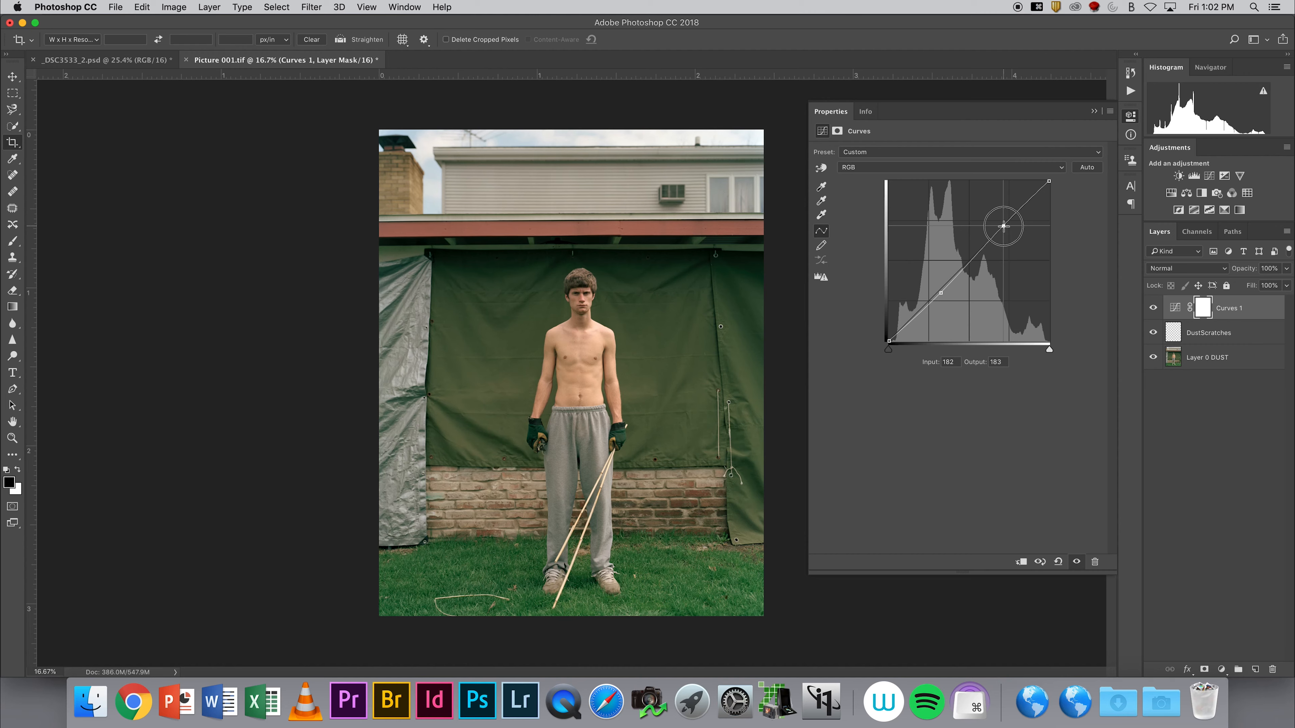
left_click(588, 287, "super")
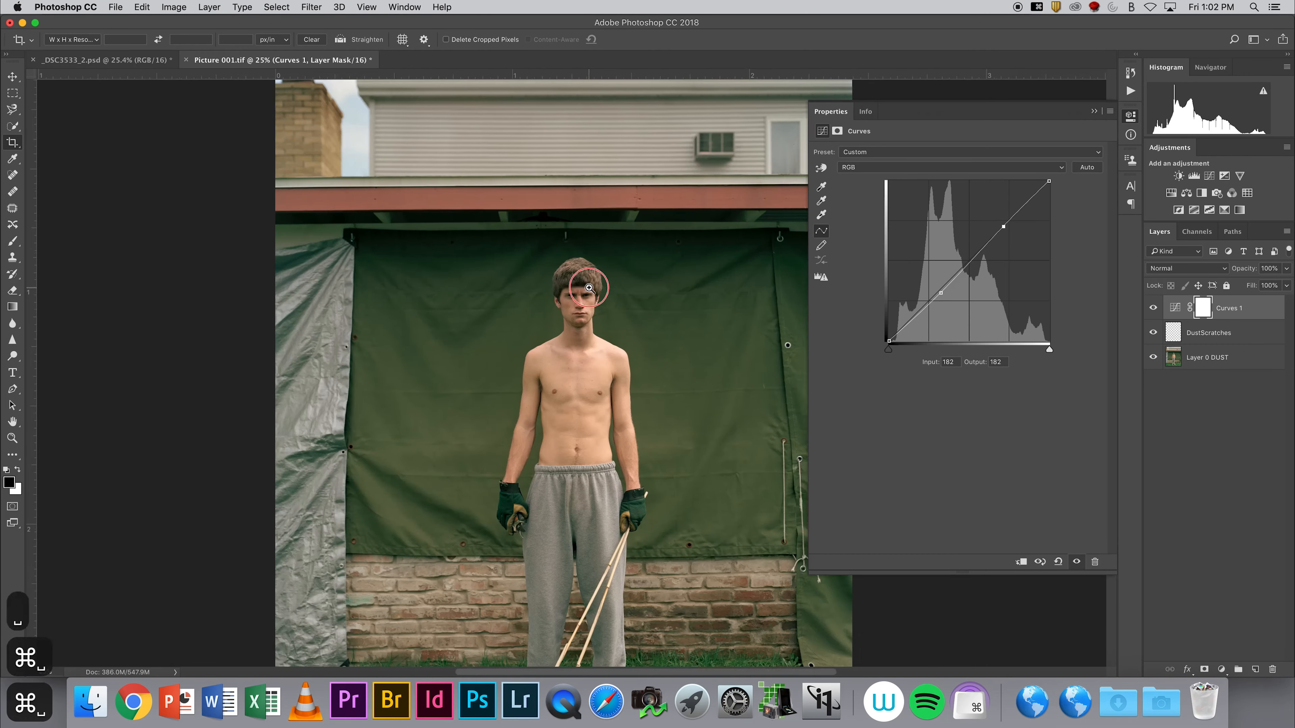
left_click(588, 287, "super")
scroll(581, 245, "down", 3)
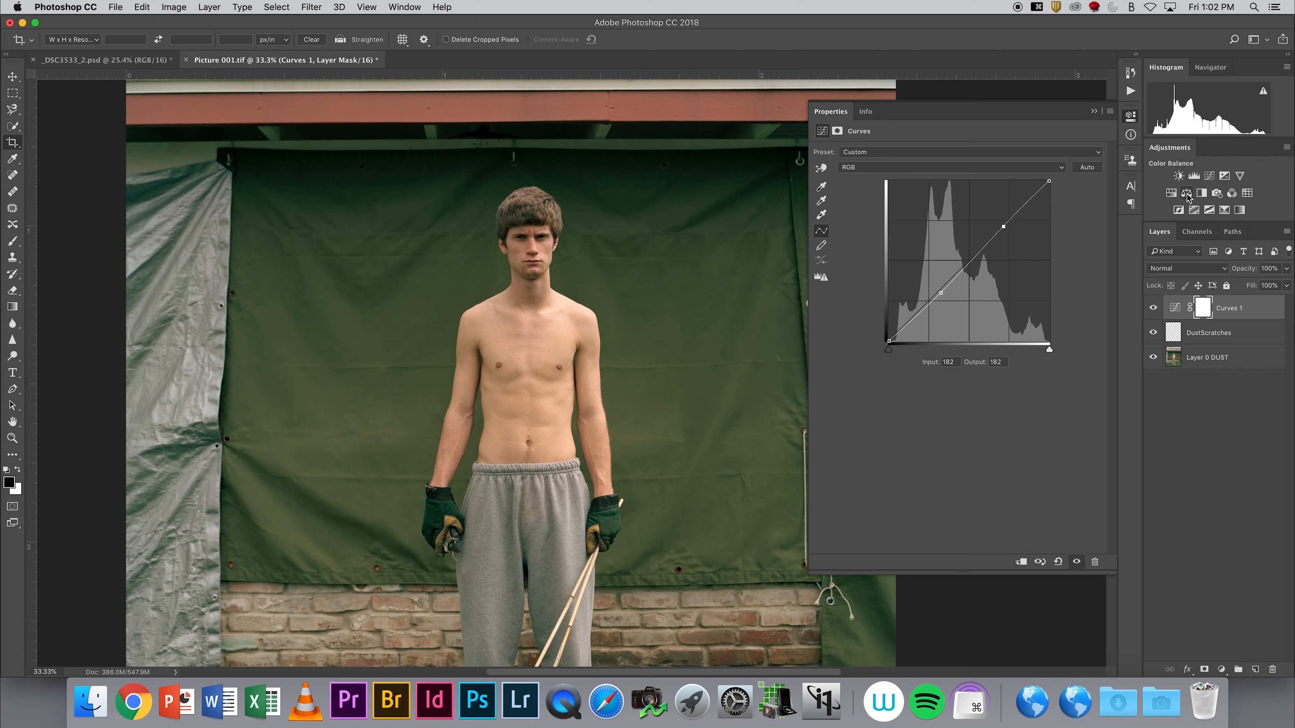
- Add a midtone point to the Green channel curve and lower it to input 134, output 122
left_click(902, 168)
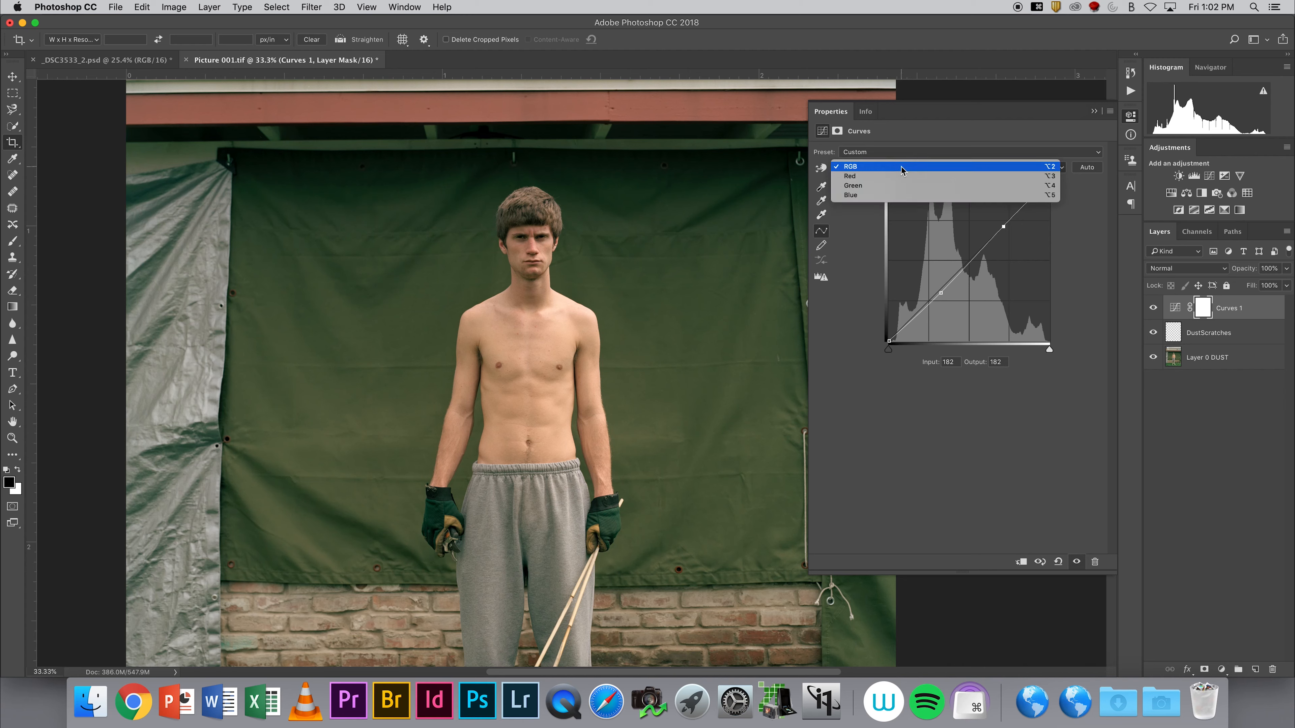
left_click(902, 186)
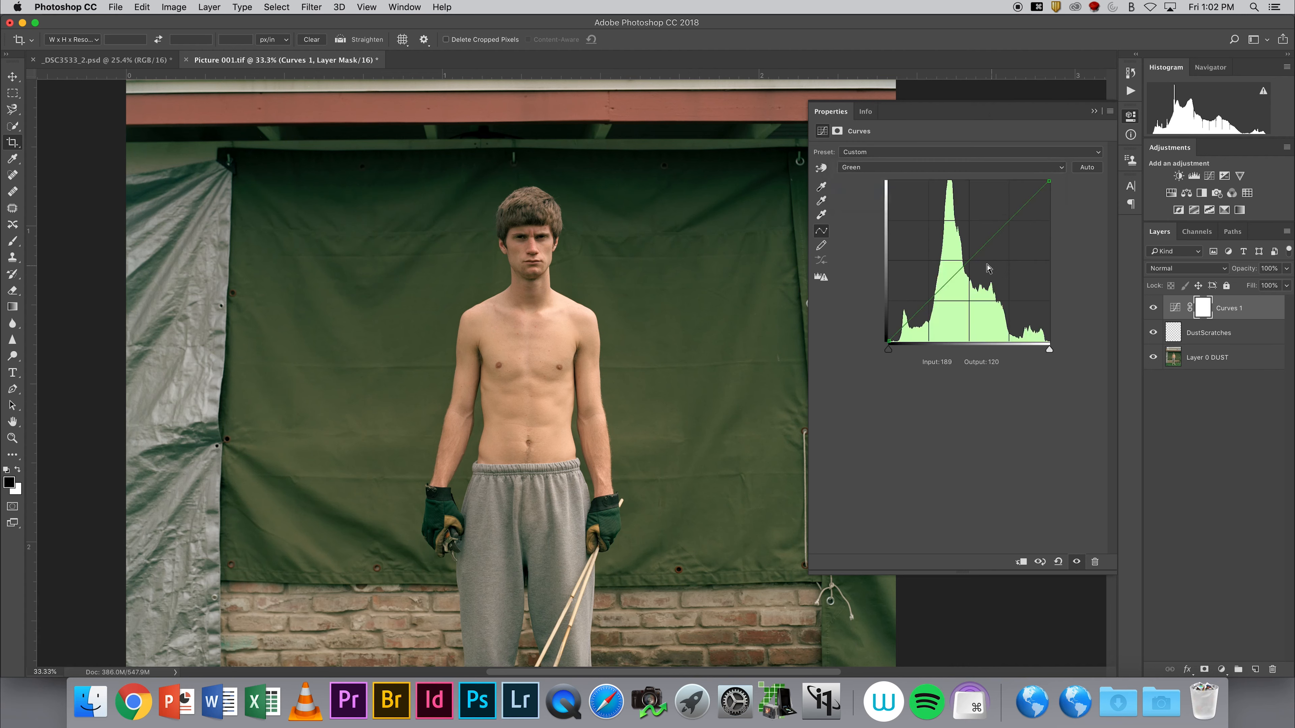
left_click(970, 261)
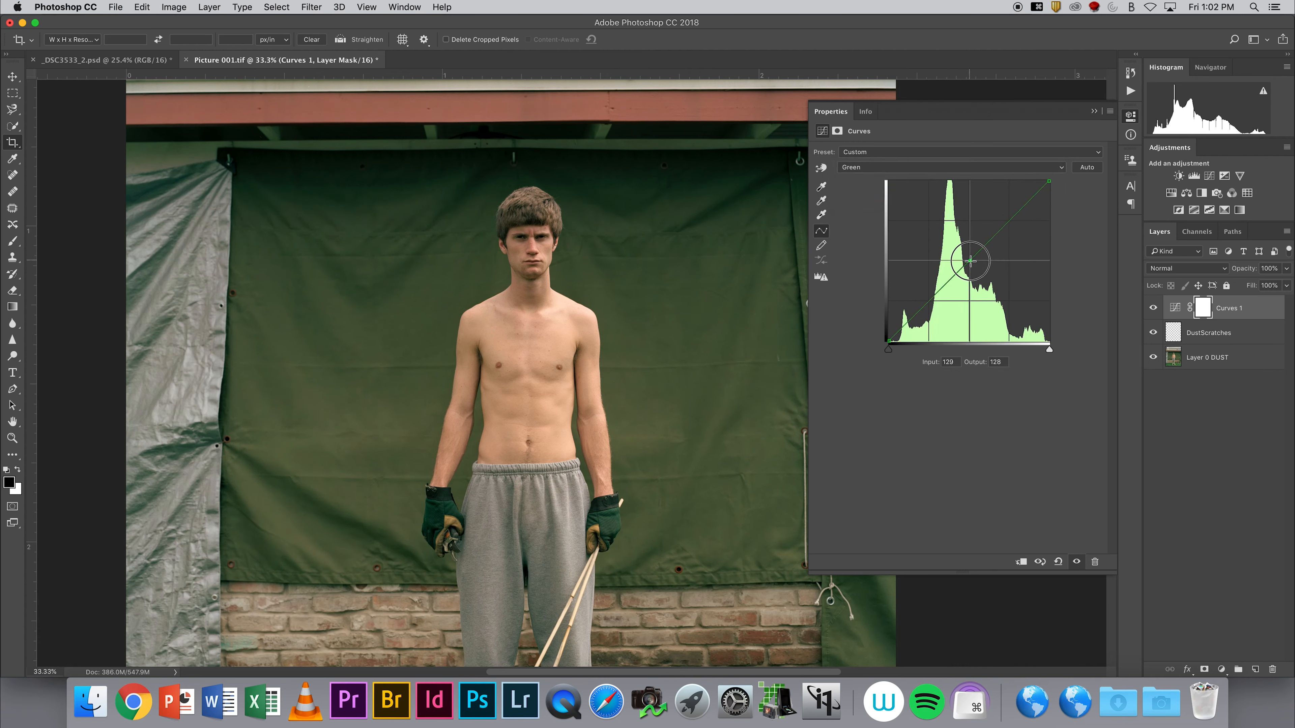
key("Down")
key("Down")
key("Down")
key("Down")
key("Right")
key("Right")
key("Right")
key("Right")
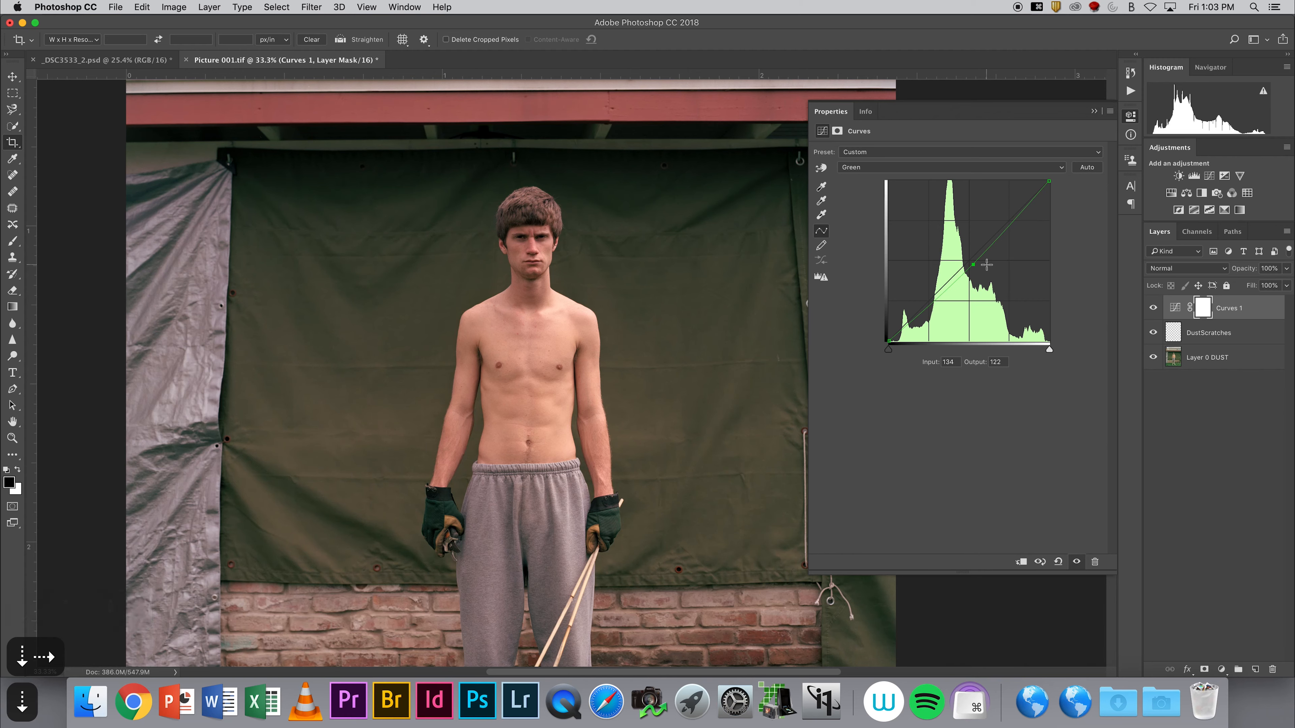
- Ease the Green curve's midtone point to input 132, output 128
key("Up")
key("Up")
key("Up")
key("Up")
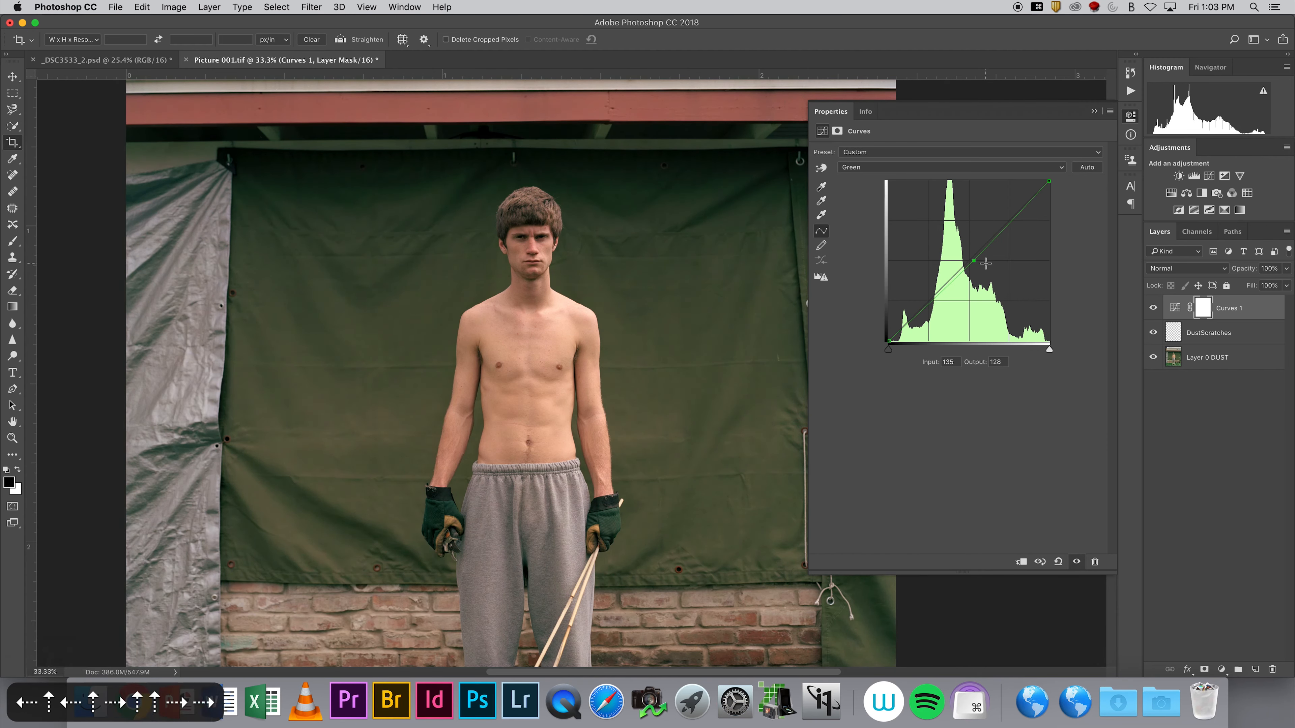
key("Left")
key("Left")
key("Left")
- Brighten the shadows by raising the RGB curve point at input 83 by six levels
left_click(925, 167)
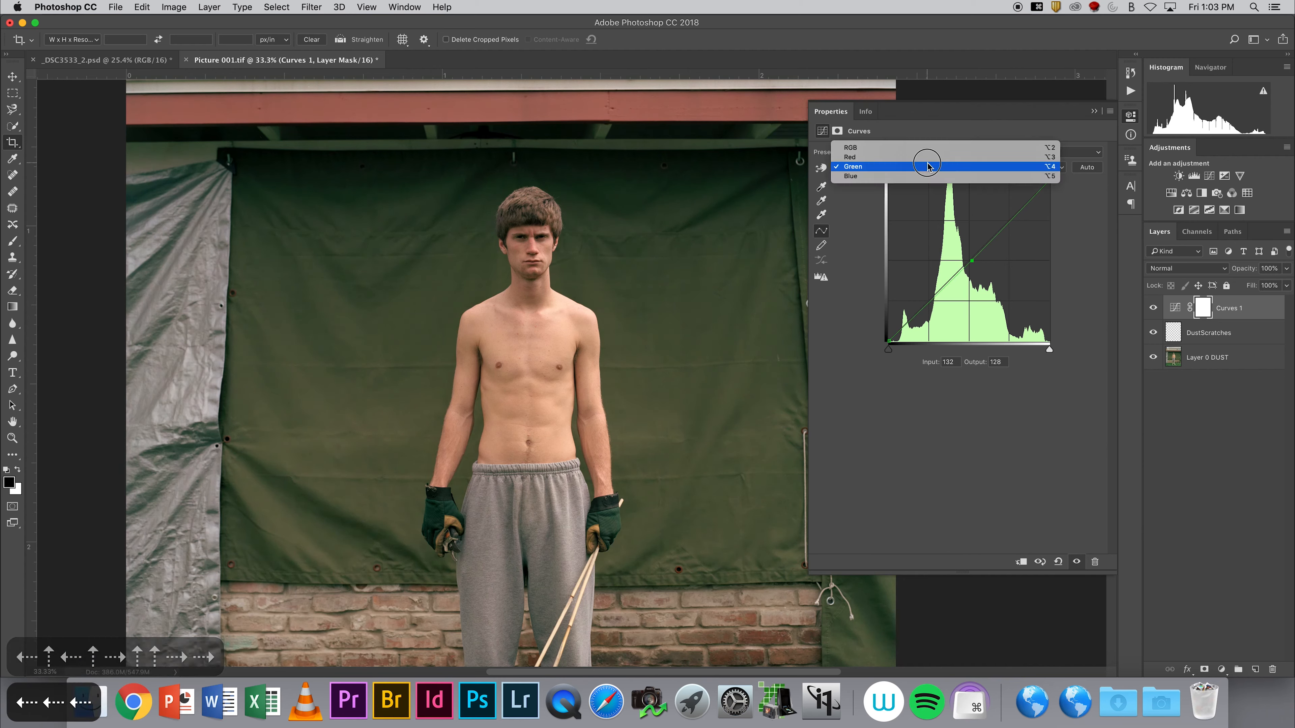
left_click(925, 147)
key("Up")
key("Up")
key("Up")
key("Up")
key("Up")
key("Up")
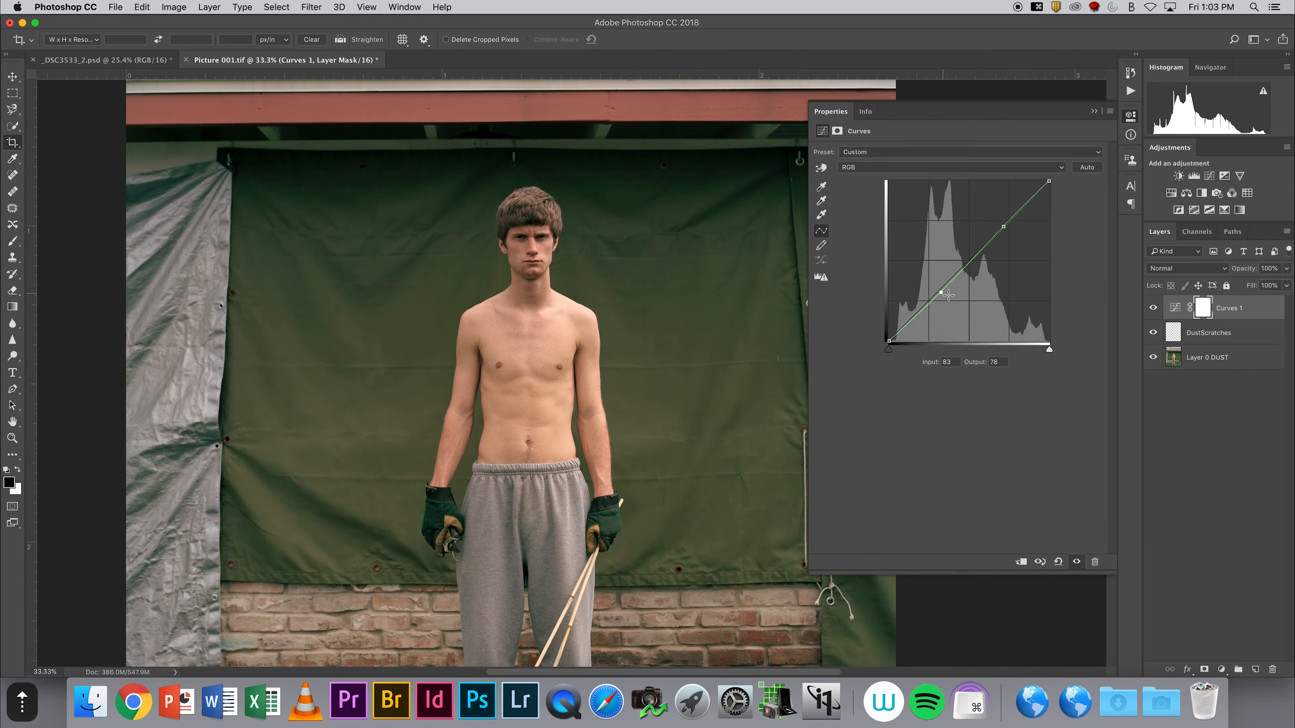
- Raise the RGB curve's highlight point at input 182 to output 188
left_click(1005, 227)
key("Up")
key("Up")
key("Up")
key("Up")
key("Up")
key("Up")
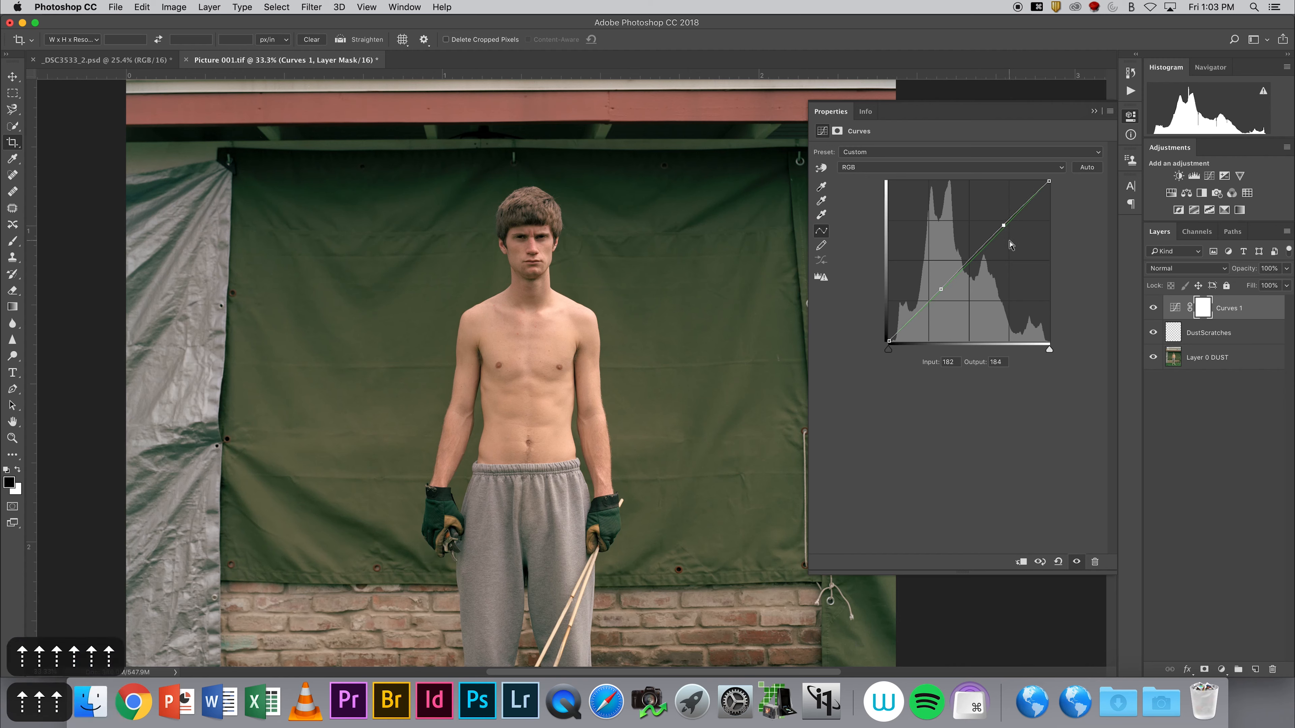
- Reduce green in the midtones by moving the Green curve point to input 133, output 123
left_click(934, 168)
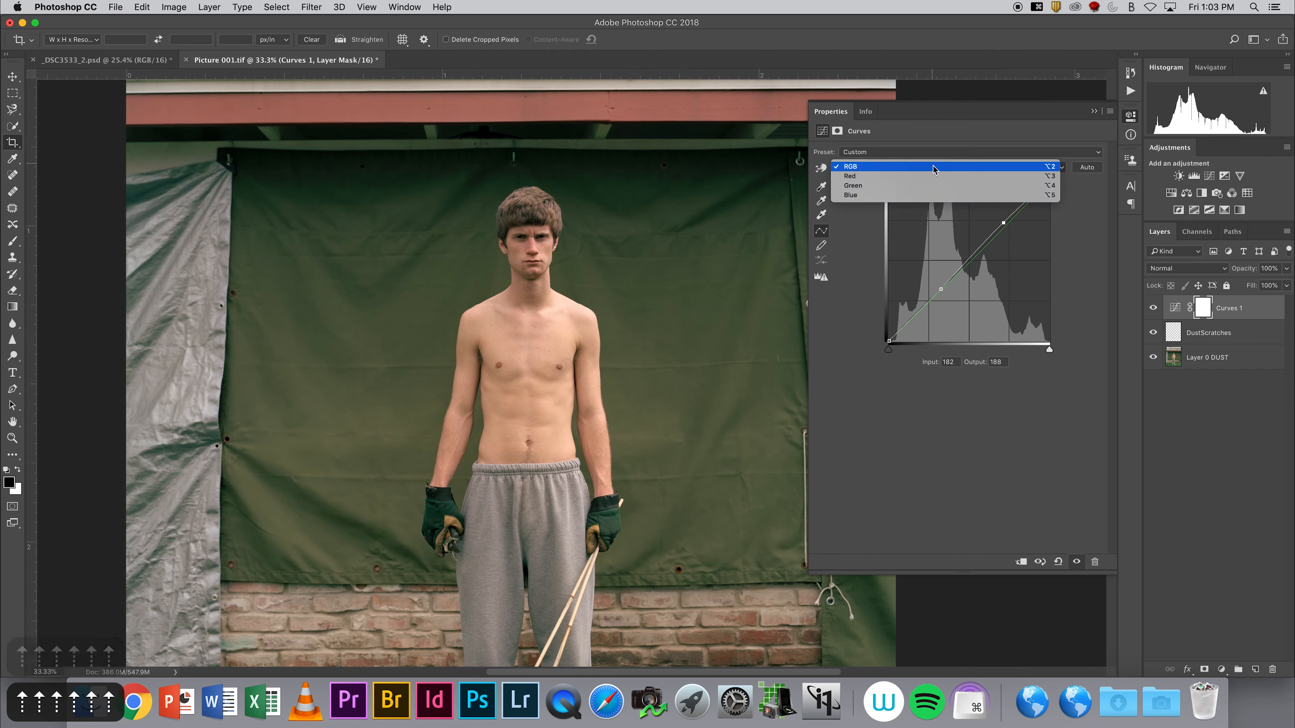
left_click(935, 185)
key("Down")
key("Down")
key("Right")
key("Down")
key("Left")
key("Down")
key("Right")
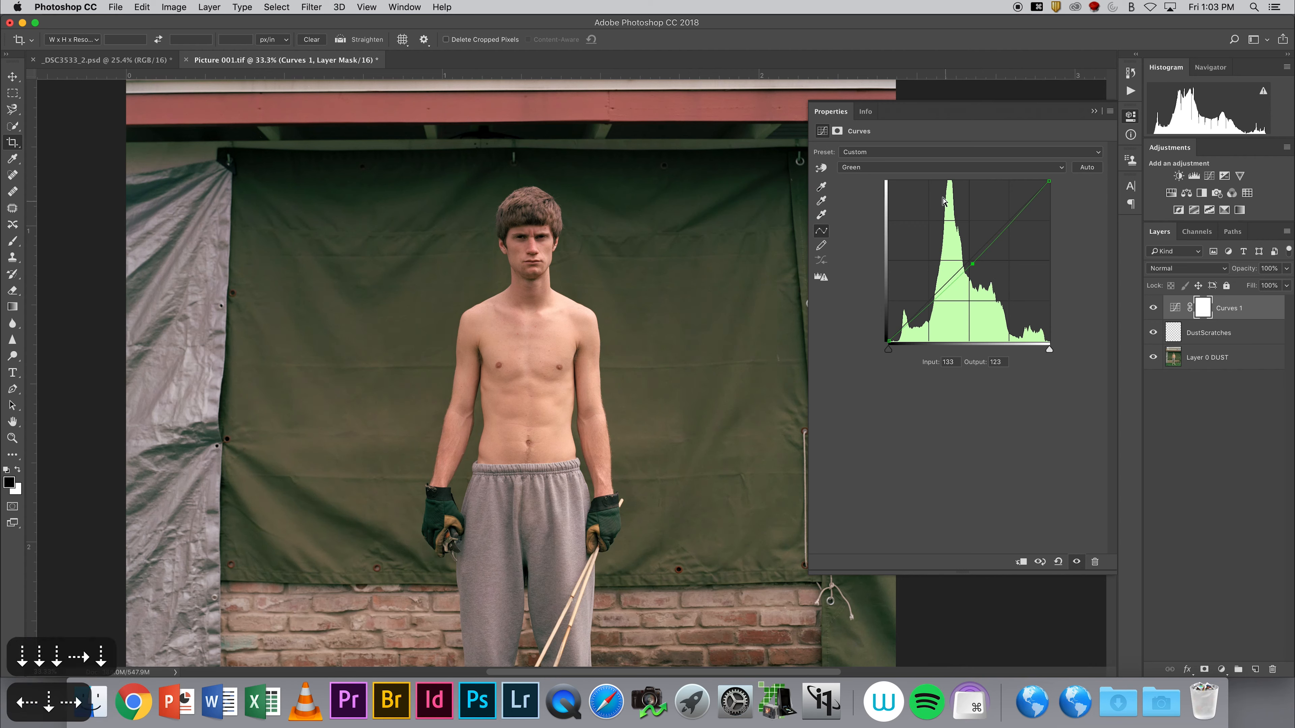
- Add a midtone point to the Red channel curve and fine-tune it to input 133, output 125
left_click(938, 167)
left_click(926, 158)
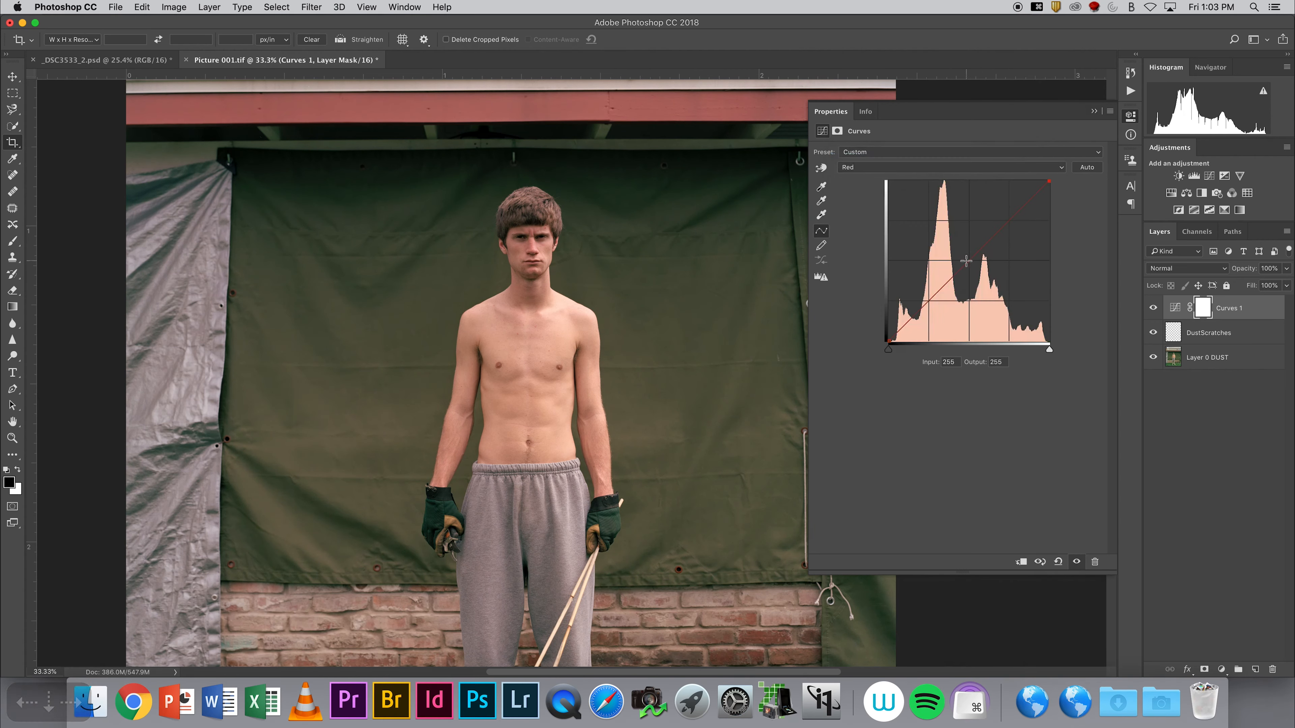
left_click(966, 261)
key("Up")
key("Left")
key("Up")
key("Right")
key("Down")
key("Right")
key("Right")
key("Down")
key("Right")
key("Down")
key("Right")
key("Down")
key("Right")
key("Down")
key("Right")
key("Down")
key("Right")
key("Down")
key("Right")
key("Down")
key("Right")
key("Up")
key("Left")
key("Right")
key("Down")
key("Right")
key("Down")
key("Left")
key("Up")
key("Left")
key("Up")
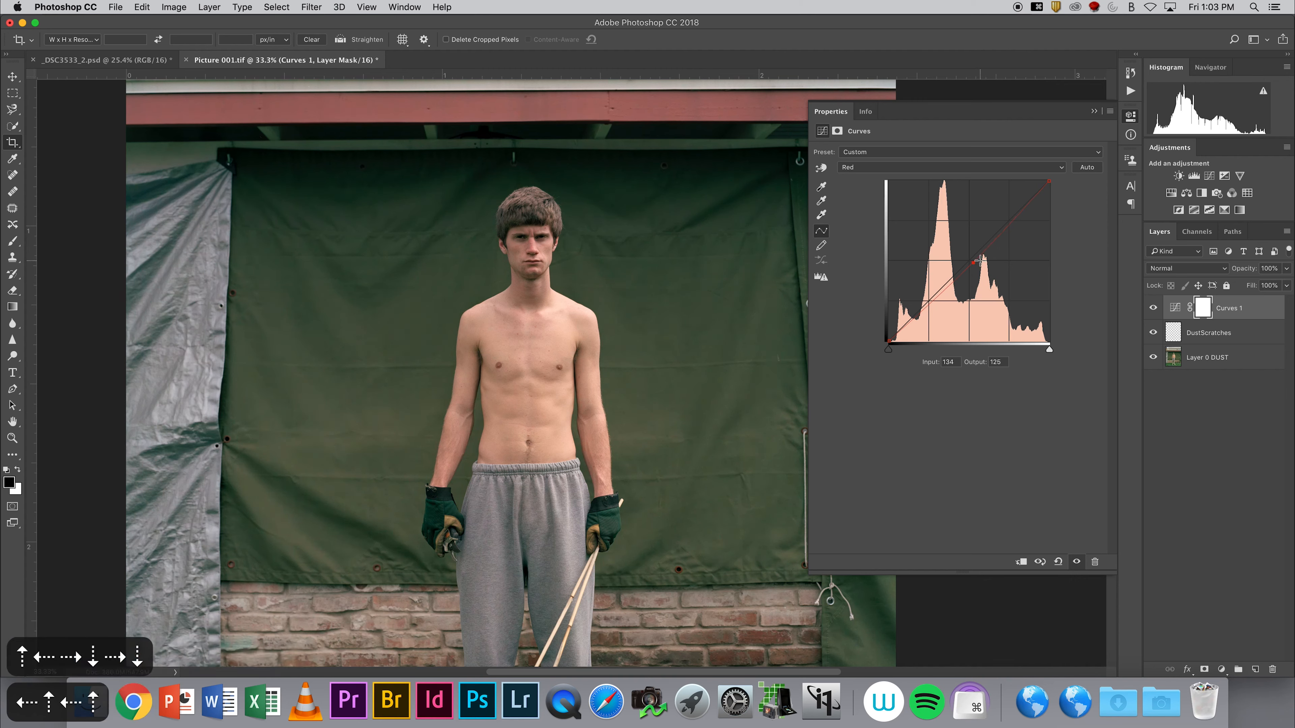
key("Left")
- Add a midtone point to the Blue channel curve and lower it to input 134, output 123
left_click(951, 167)
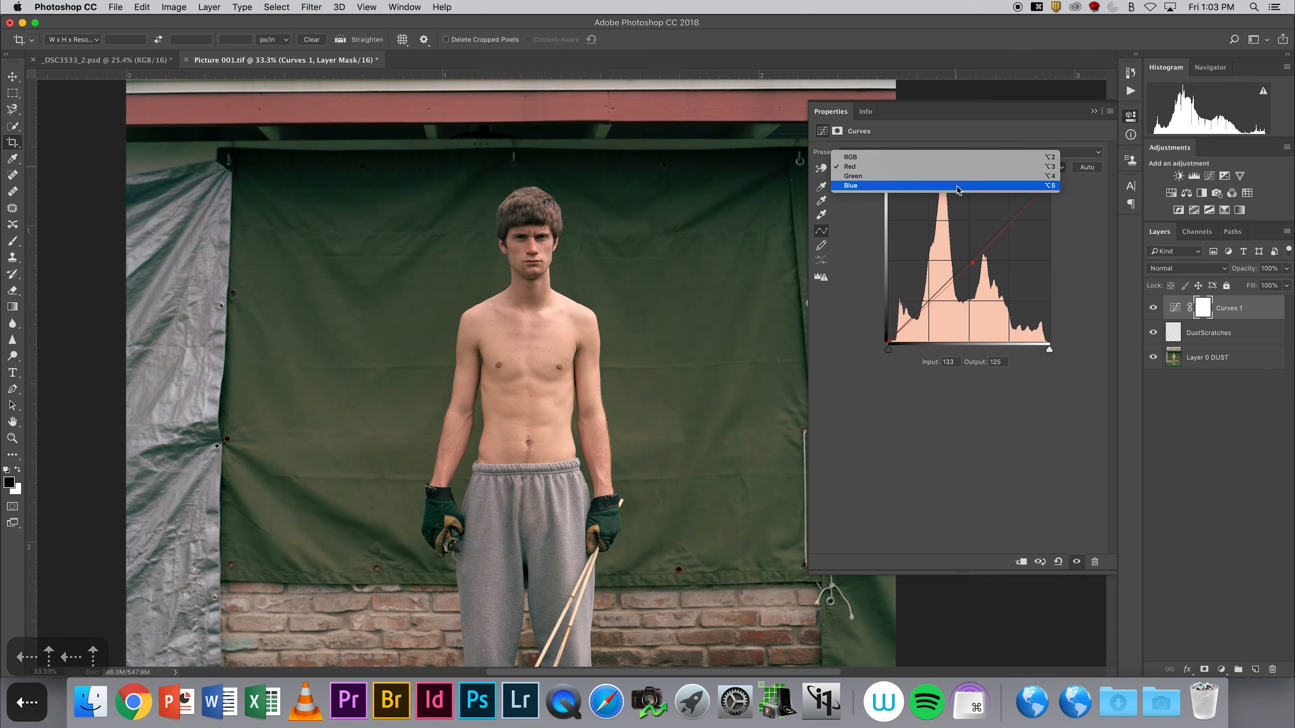
left_click(951, 193)
left_click(970, 261)
key("Right")
key("Down")
key("Right")
key("Down")
key("Right")
key("Down")
key("Right")
key("Down")
key("Right")
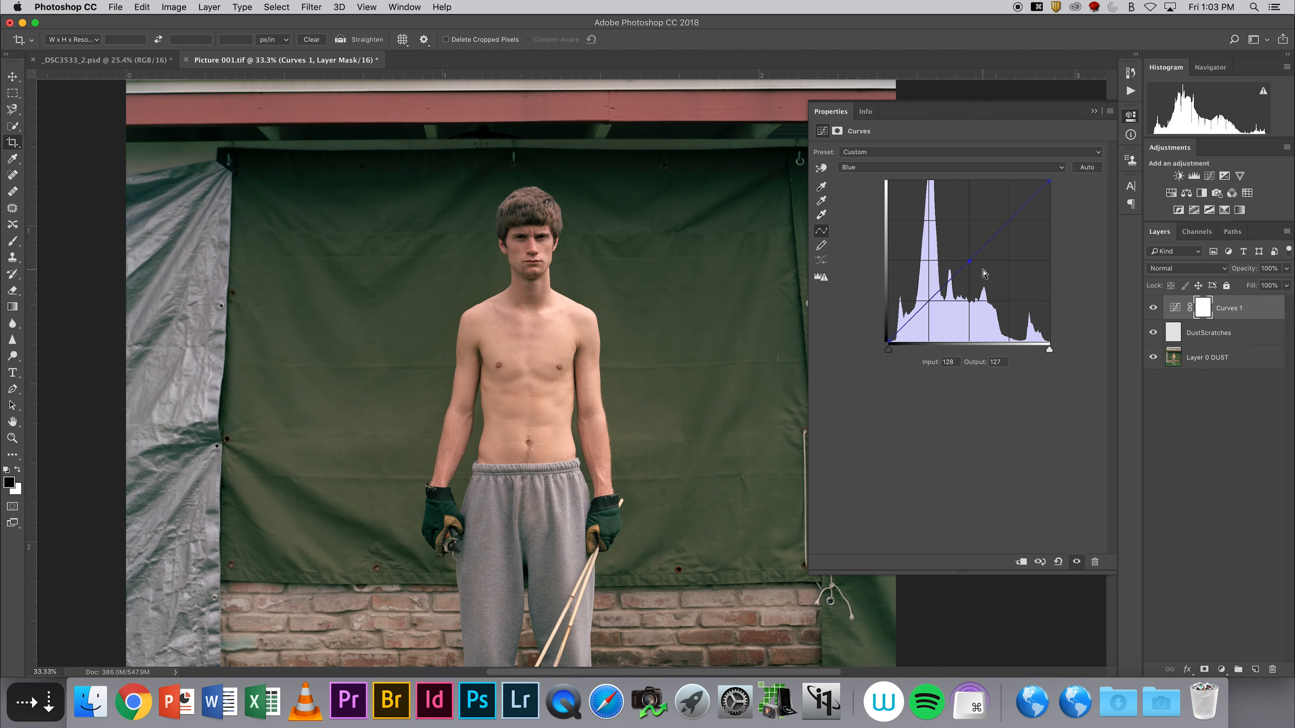
key("Down")
key("Right")
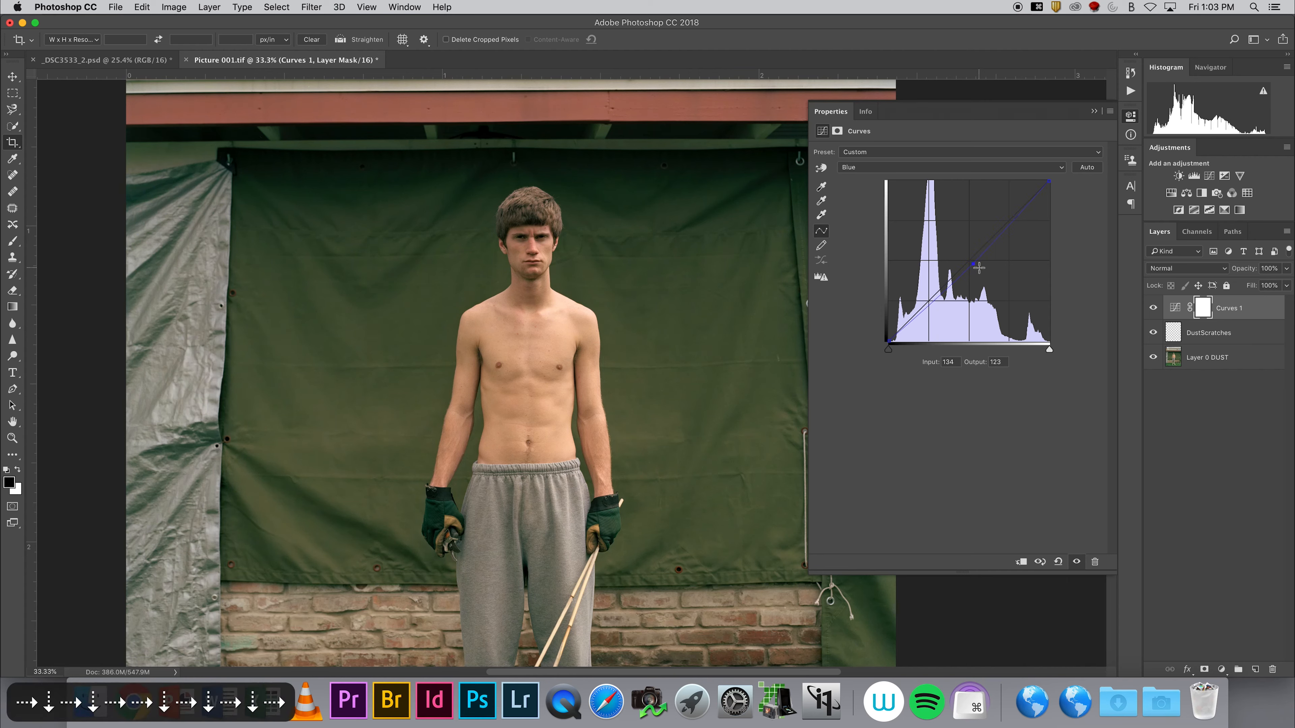
- Fine-tune the Blue curve's midtone point to input 134, output 126
key("Left")
key("Up")
key("Up")
key("Right")
key("Up")
key("Right")
key("Down")
key("Right")
key("Down")
key("Down")
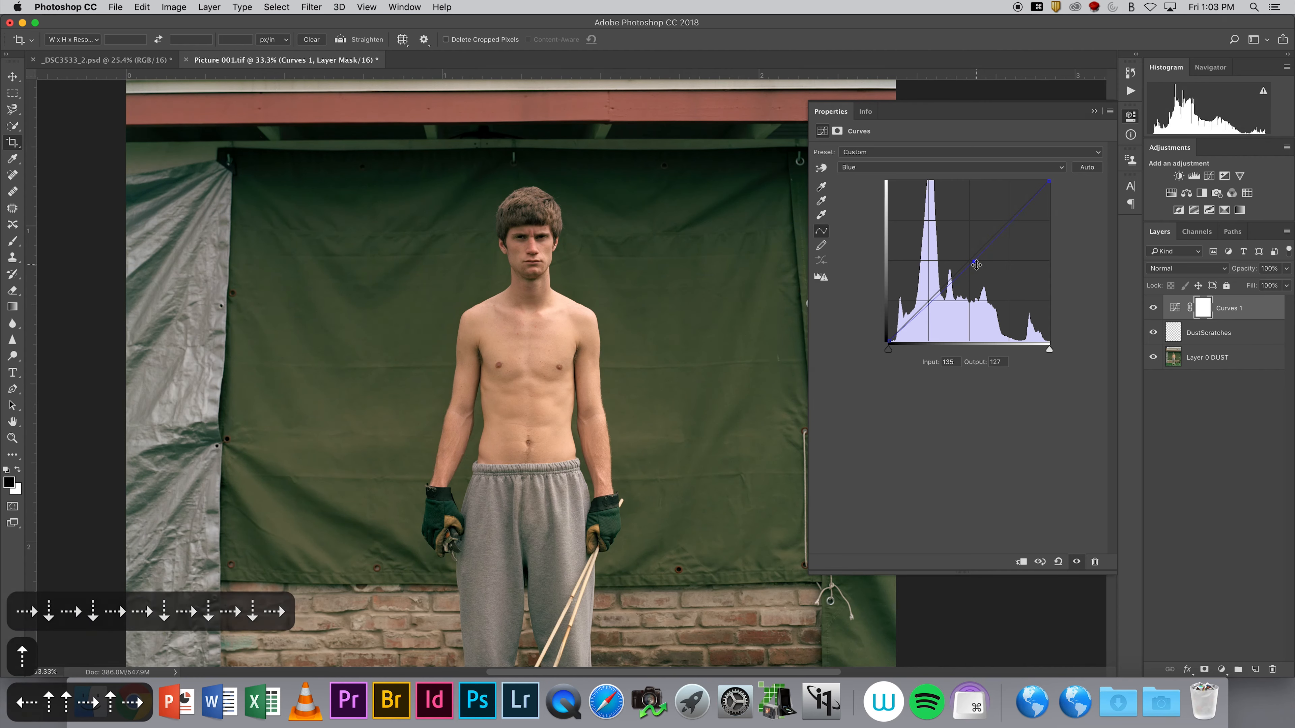
key("Left")
key("Up")
key("Left")
key("Up")
key("Left")
key("Up")
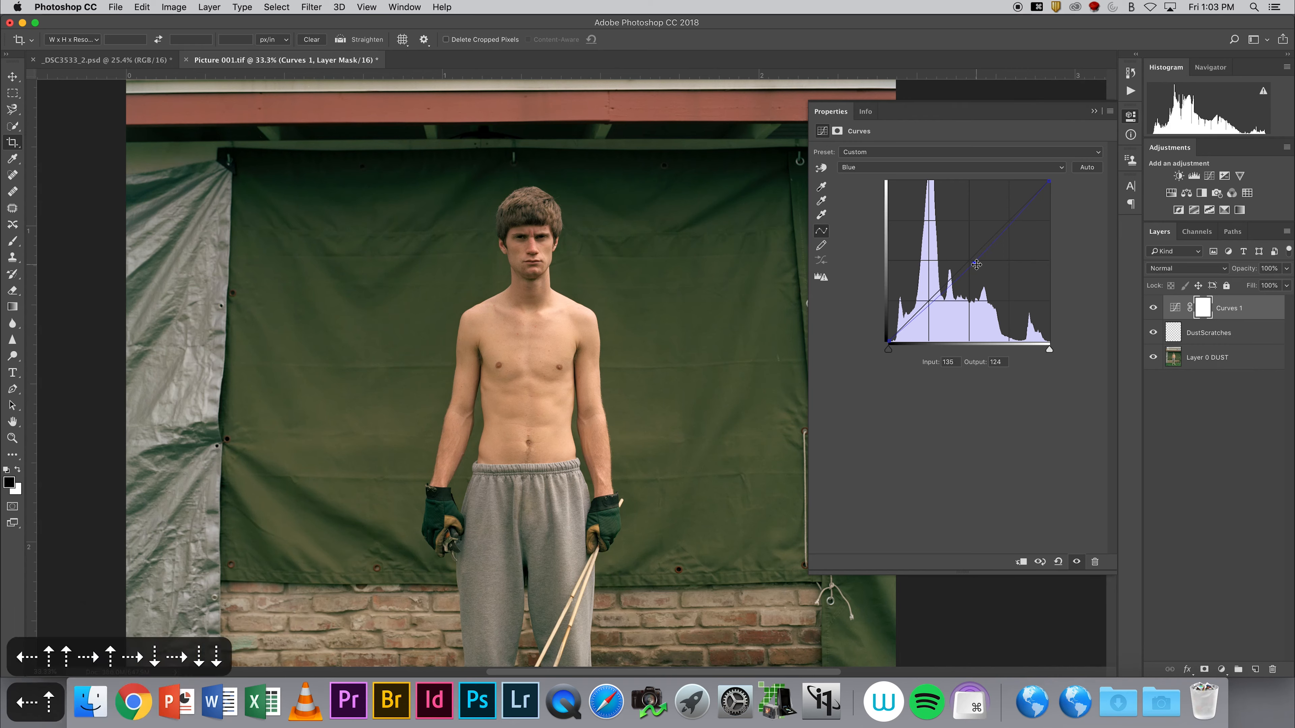
key("Right")
key("Down")
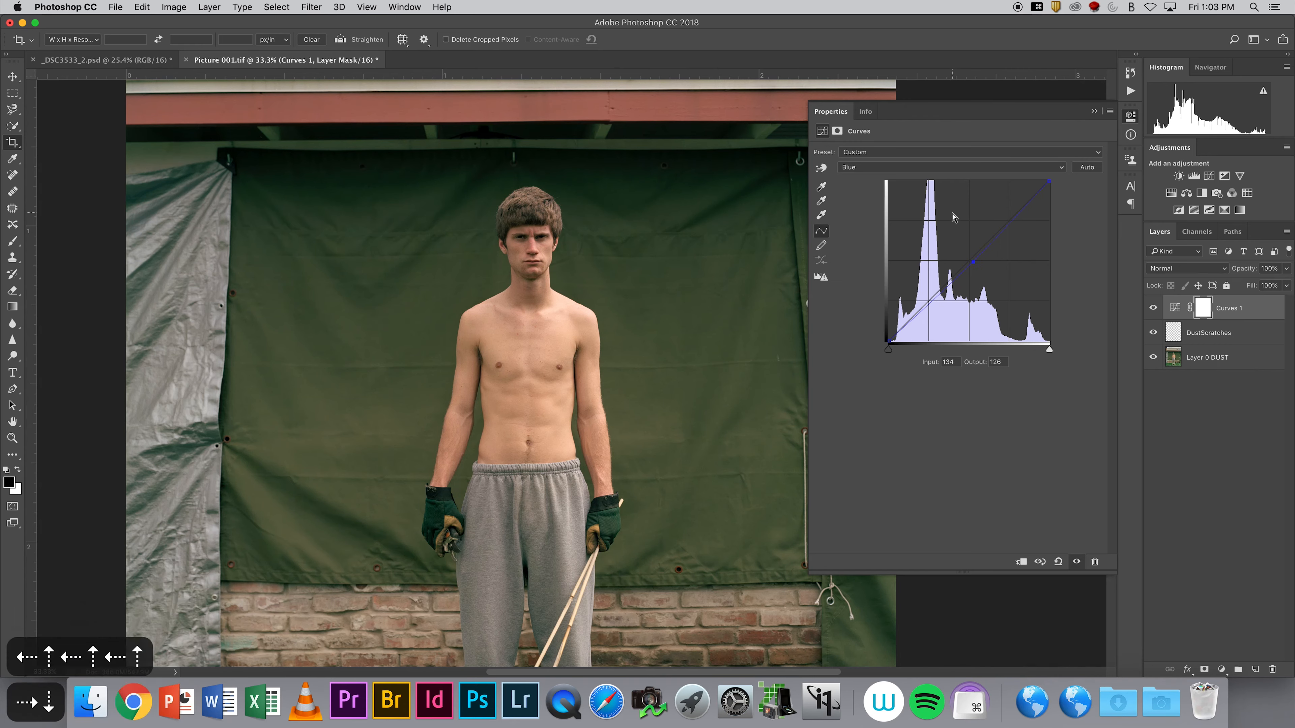
- Lower the Green channel curve's midtone point to input 136, output 121
left_click(935, 165)
left_click(933, 156)
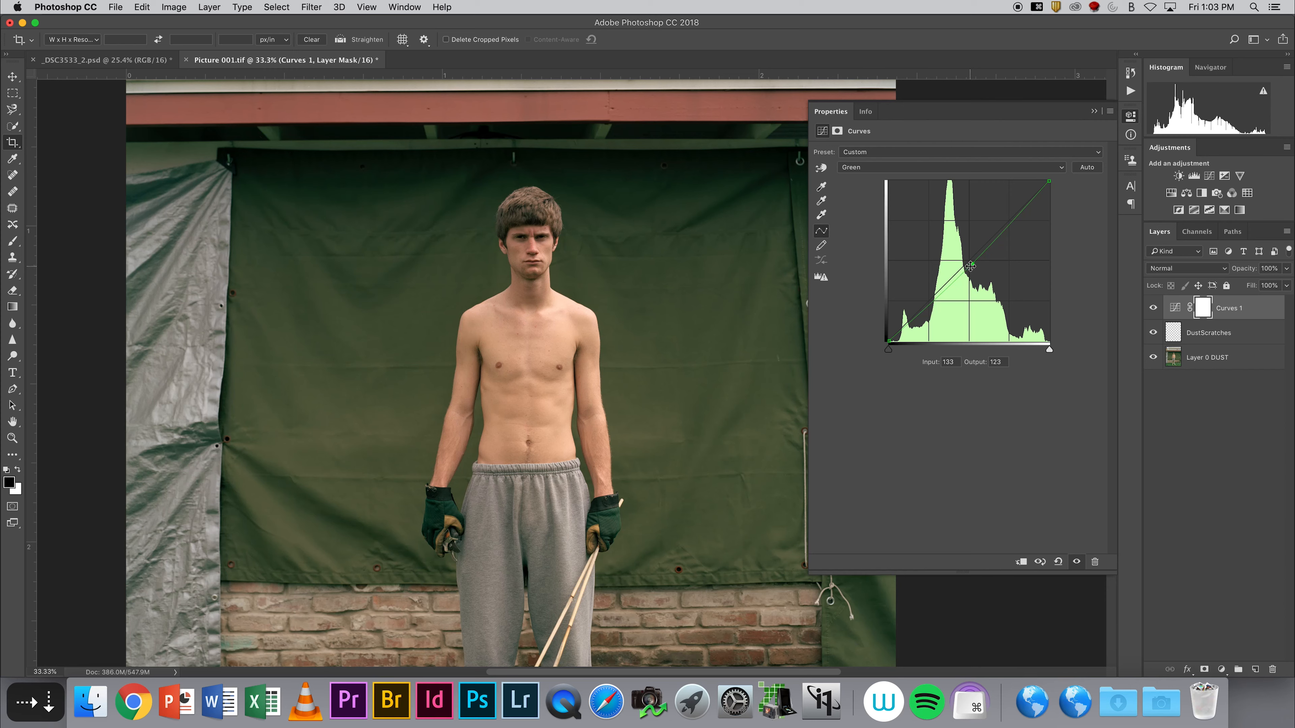
key("Right")
key("Right")
key("Down")
key("Right")
key("Up")
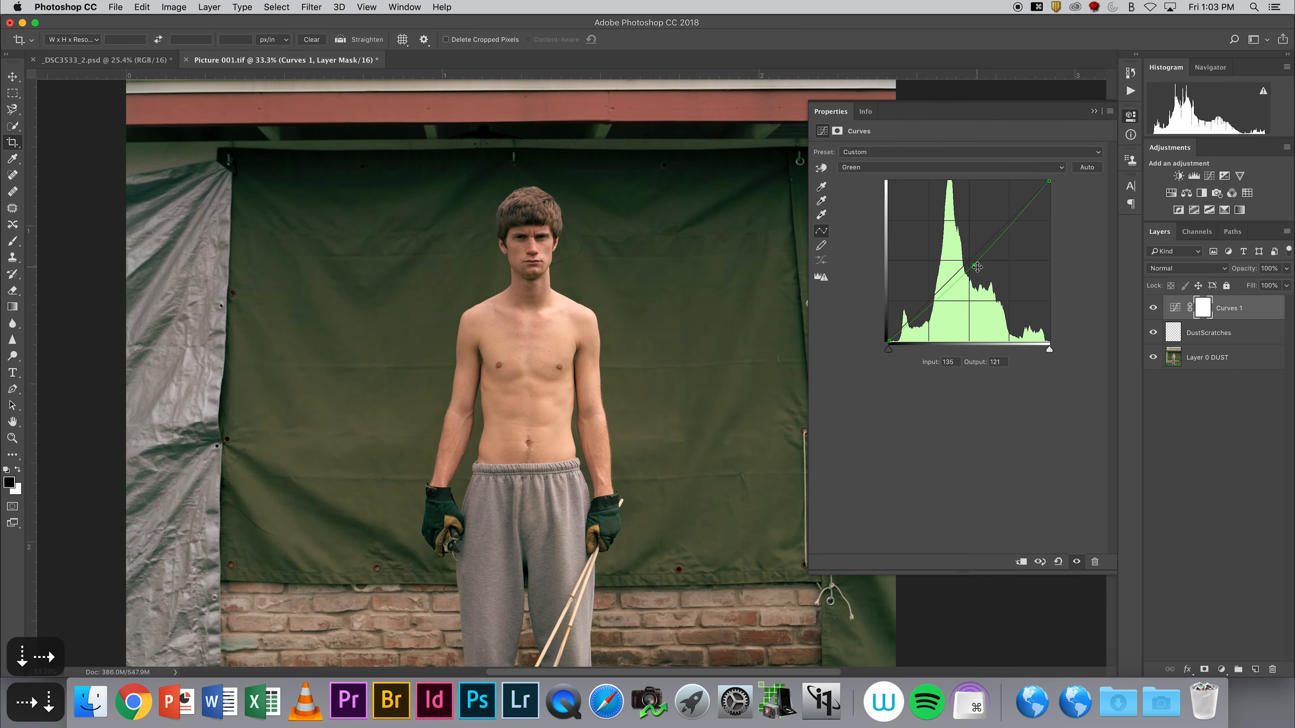
- Readjust the Green curve's midtone point to input 140, output 126
key("Up")
key("Up")
key("Left")
key("Up")
key("Up")
key("Left")
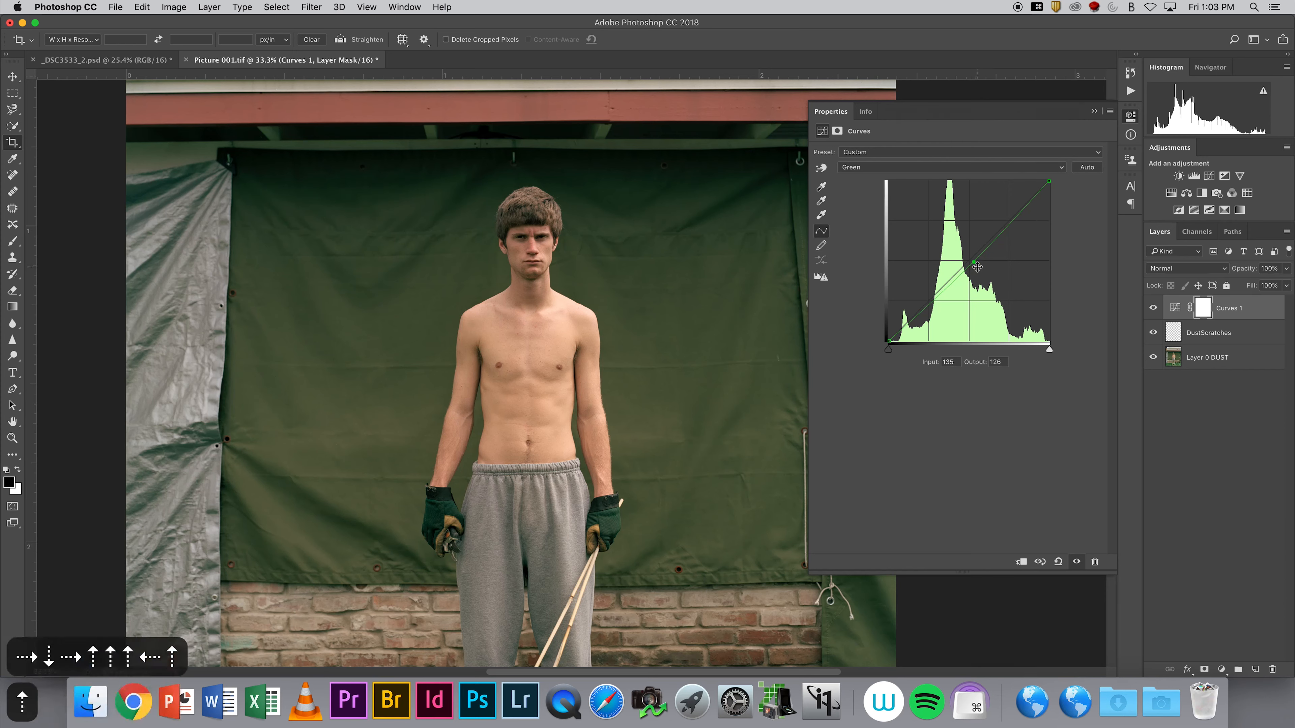
key("Right")
key("Right")
key("Right")
key("Right")
key("Right")
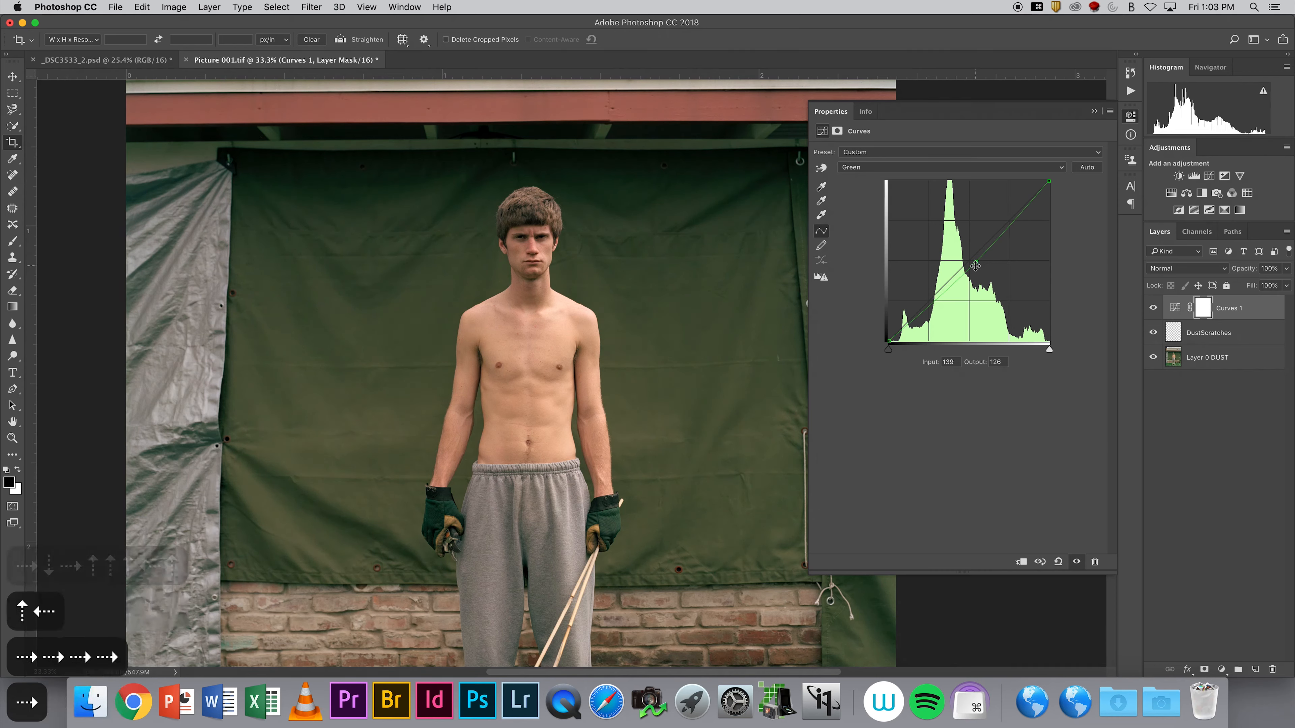
key("Right")
- Rebalance the Red channel curve by moving its midtone point to input 139, output 127
left_click(933, 168)
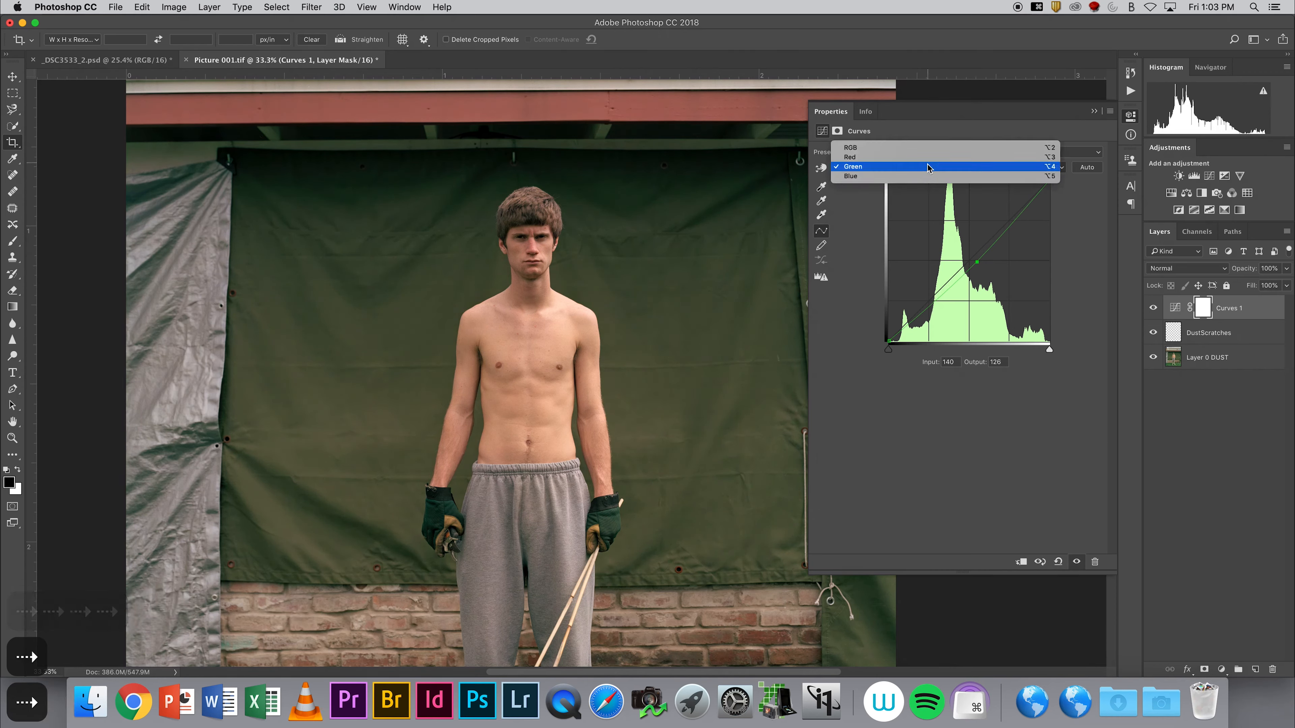
left_click(933, 156)
key("Right")
key("Right")
key("Right")
key("Left")
key("Left")
key("Down")
key("Right")
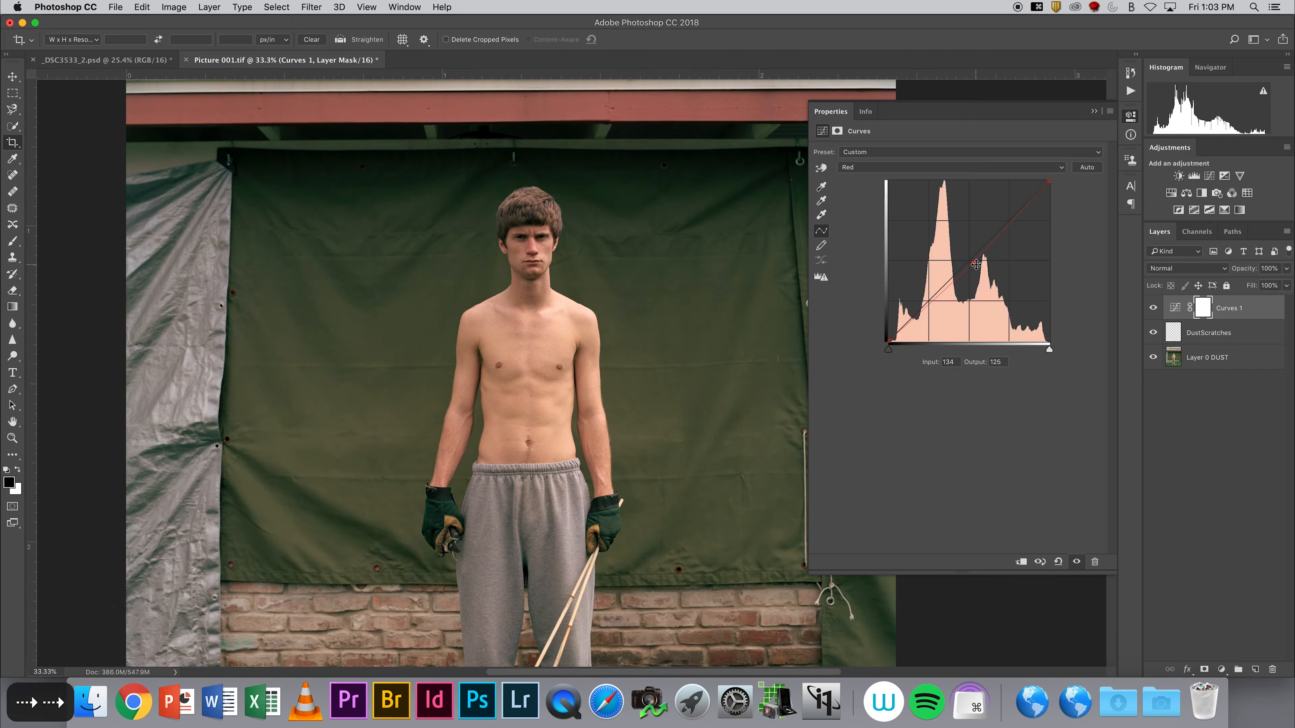
key("Up")
key("Up")
key("Up")
key("Up")
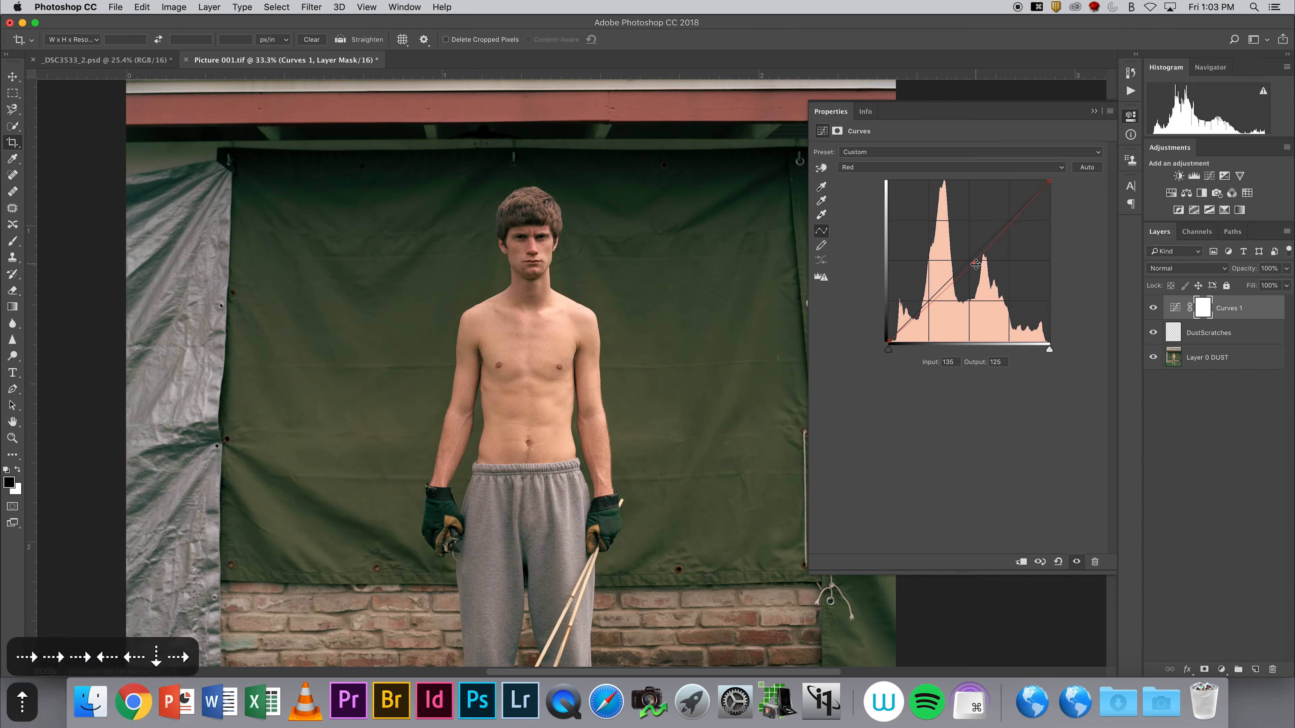
key("Right")
key("Right")
key("Right")
key("Down")
key("Right")
key("Down")
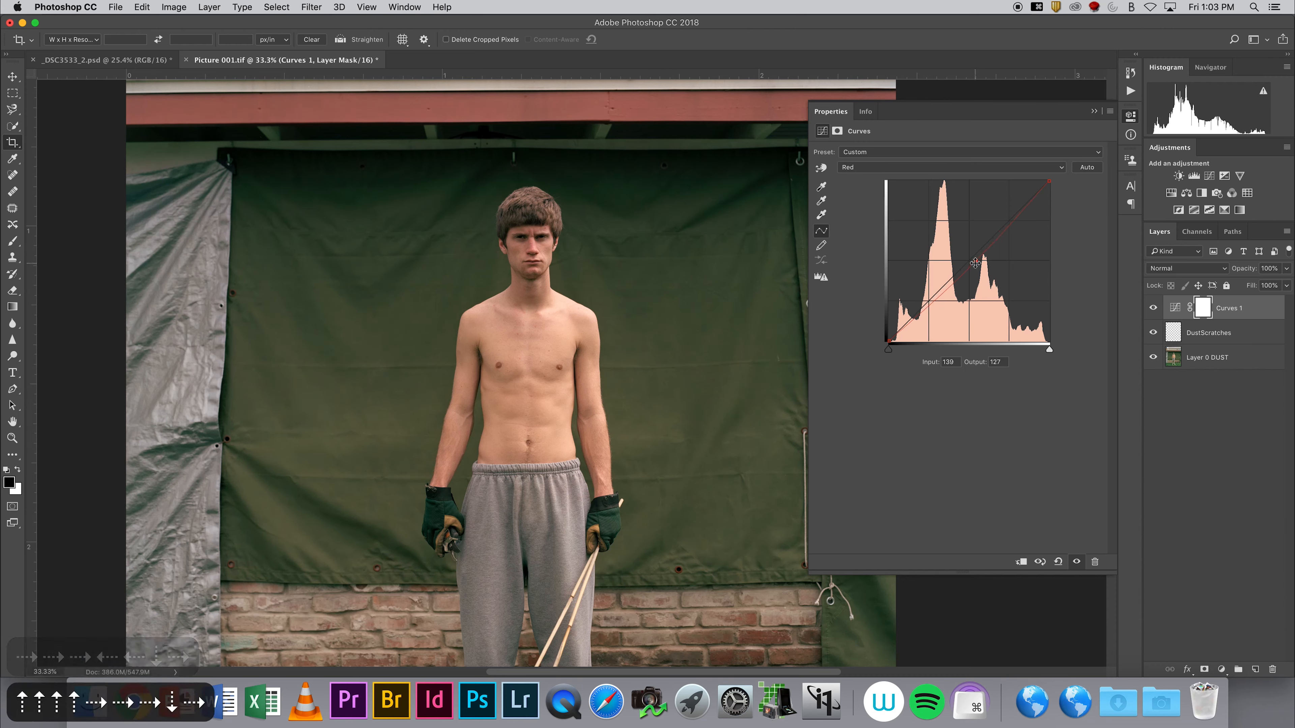
- Try a darker shadow point on the Red curve around input 65, output 52, and remove it
left_click(930, 306)
key("Down")
key("Down")
key("Down")
key("Right")
key("Right")
key("Right")
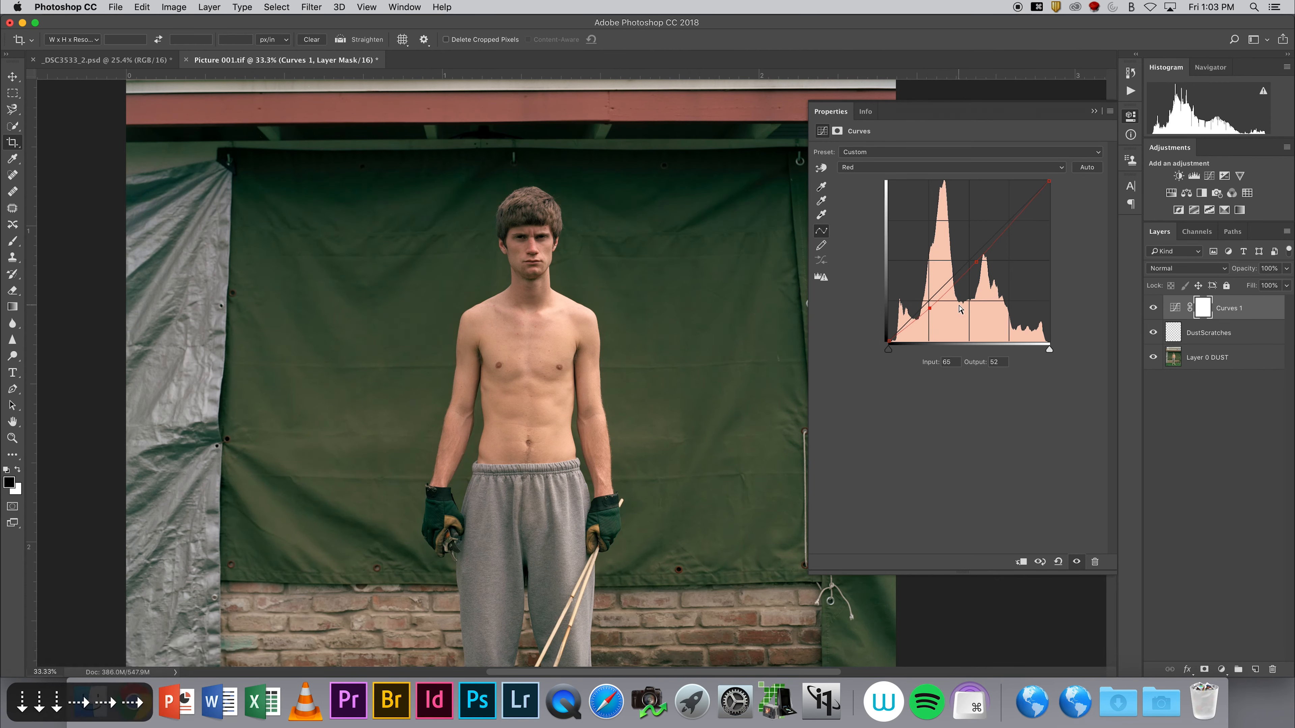
key("Right")
left_click_drag(929, 306, 1061, 309)
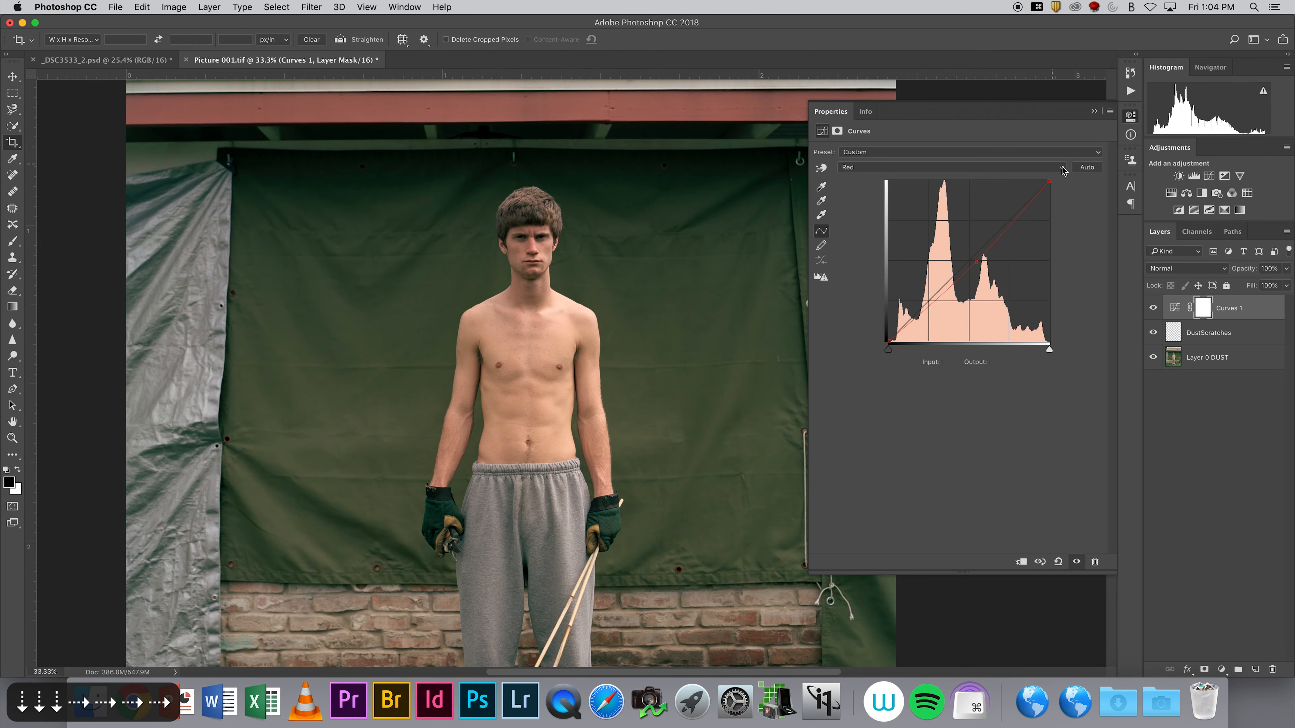
- Collapse the curve properties and hide the Curves 1 layer to compare the whole photo without the correction
left_click(1093, 112)
left_click(670, 357, "alt")
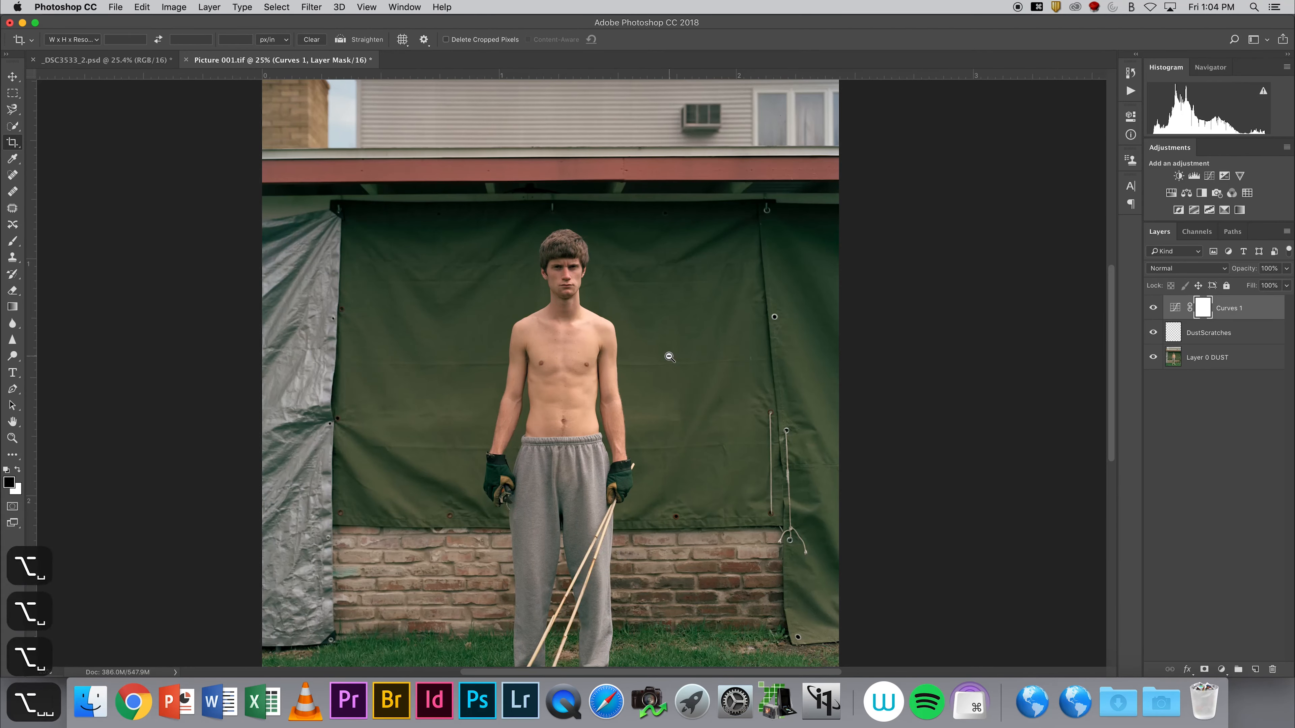
left_click(670, 357, "alt")
left_click(1153, 308)
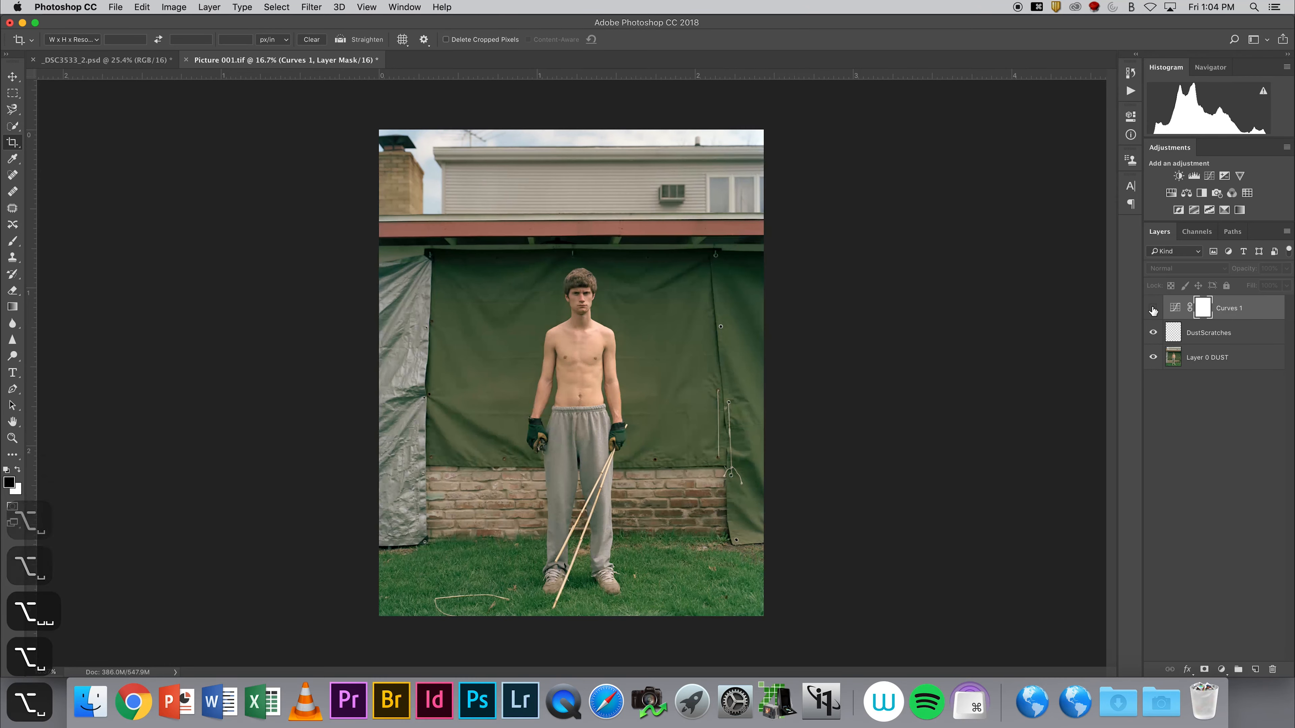
- Toggle the Curves 1 layer's visibility to compare the whole photo before and after, and leave the layer visible
left_click(1153, 307)
left_click(1153, 307)
left_click(1153, 308)
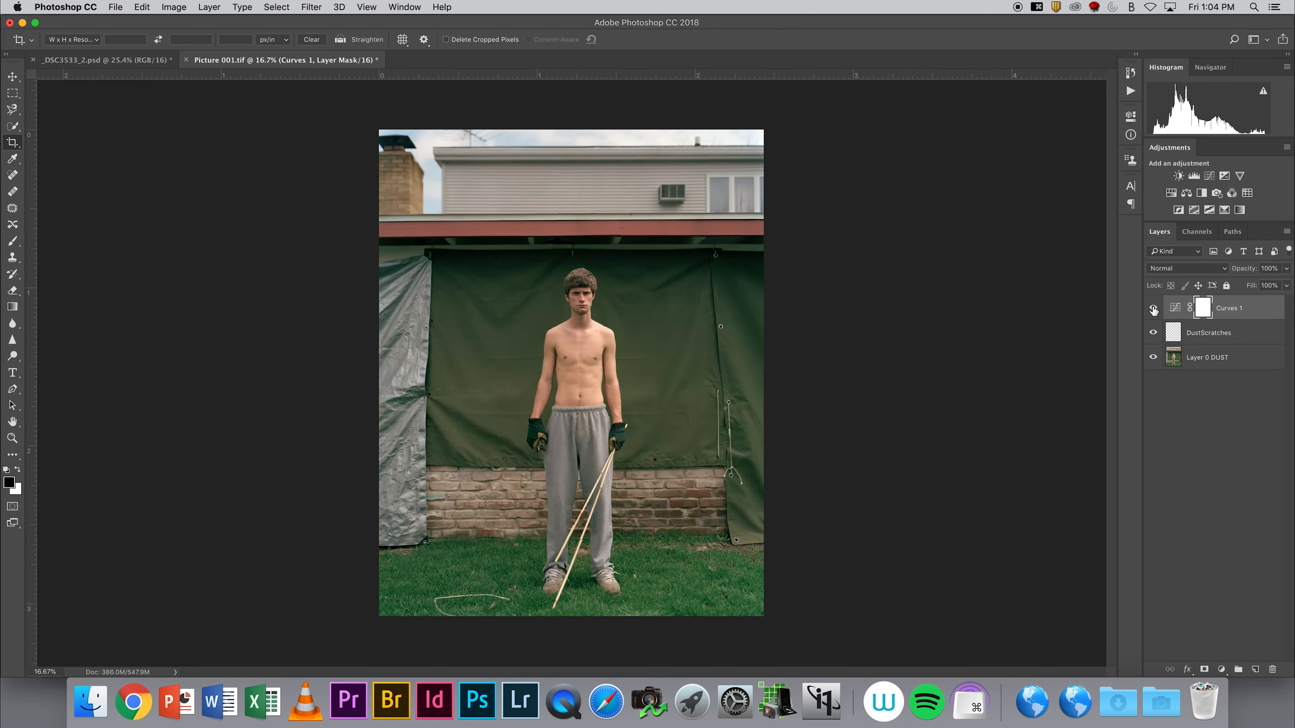
- Refine the RGB curve of Curves 1, moving the lower point to input 90, output 84 and the upper point to input 185, output 186
double_click(1174, 314)
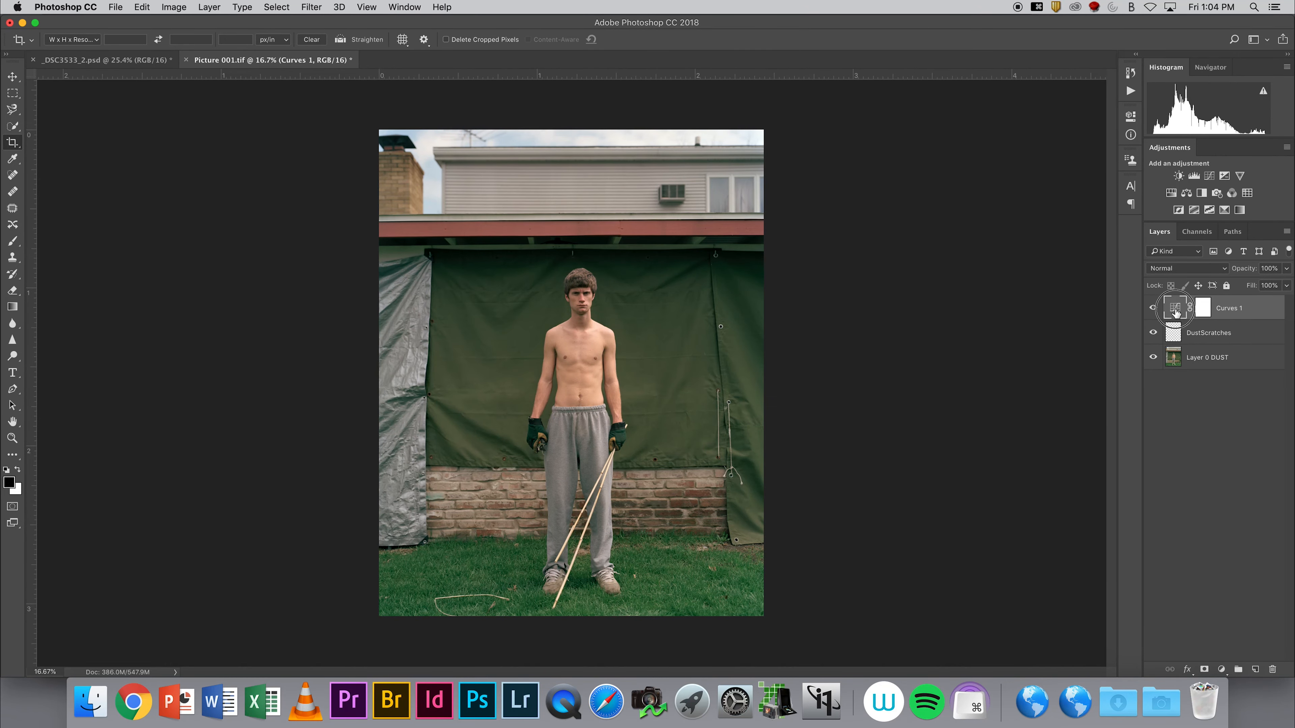
left_click_drag(940, 289, 944, 290)
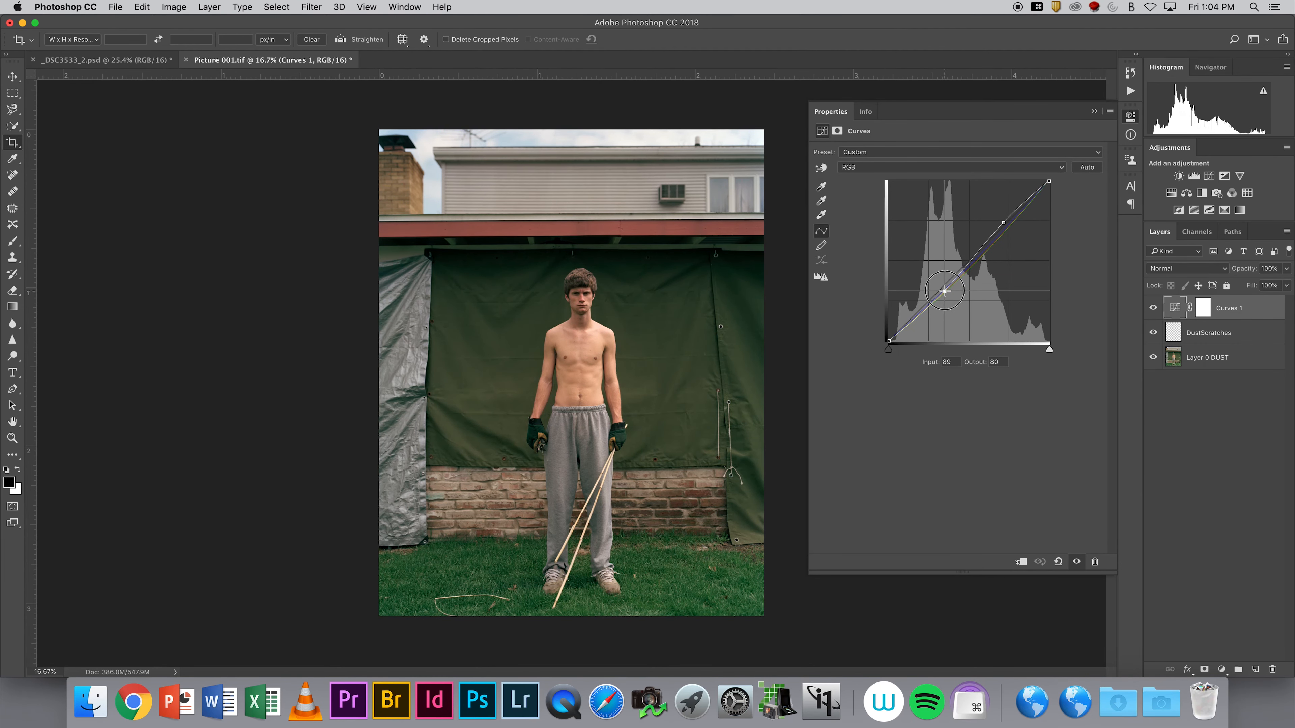
left_click(1003, 223)
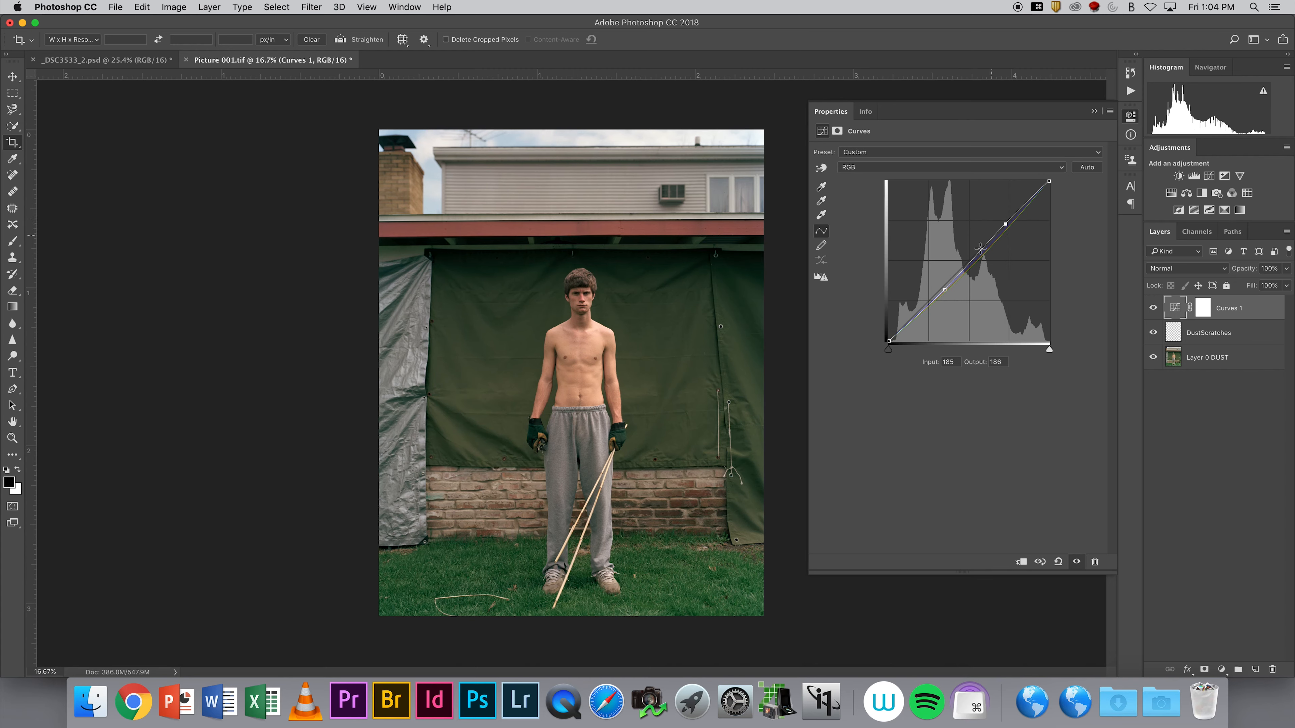
left_click_drag(944, 289, 945, 288)
- Collapse the curve properties and examine the man's skin tones and the green tarp up close
left_click(606, 292, "super")
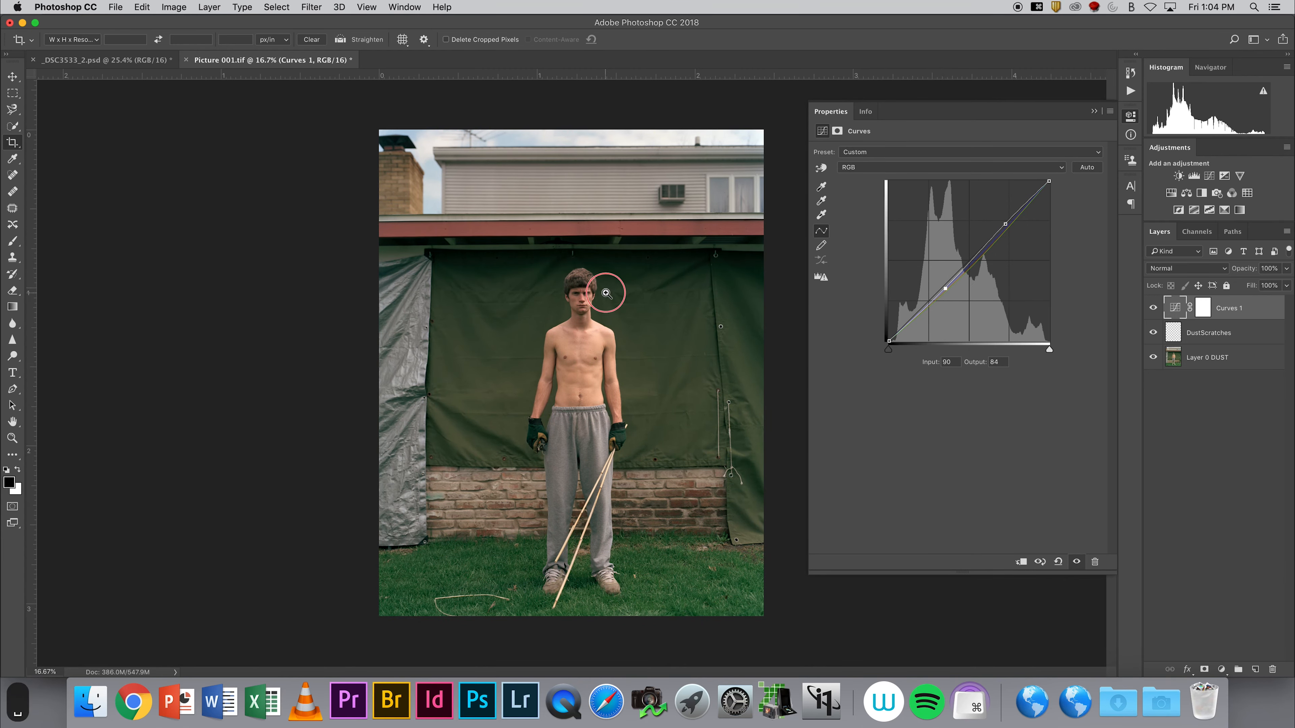
left_click(606, 291, "super")
left_click(606, 292, "super")
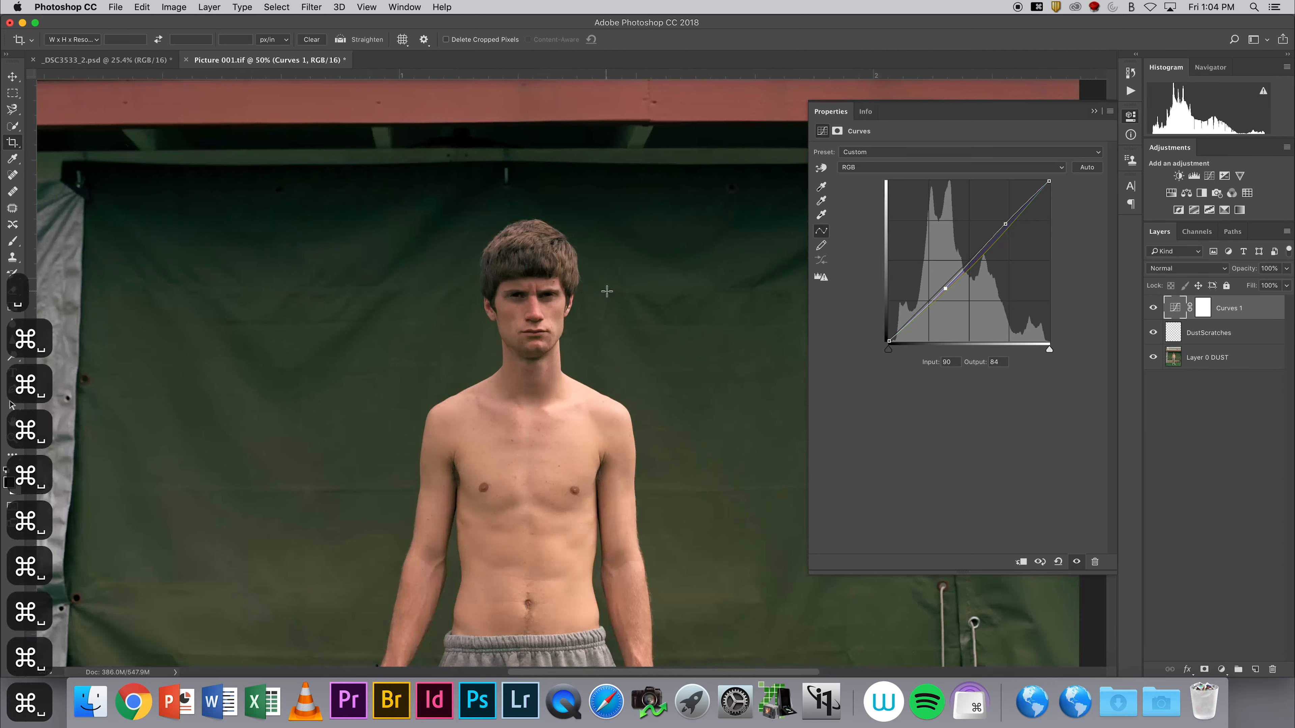
left_click(1090, 115)
left_click(759, 269, "alt")
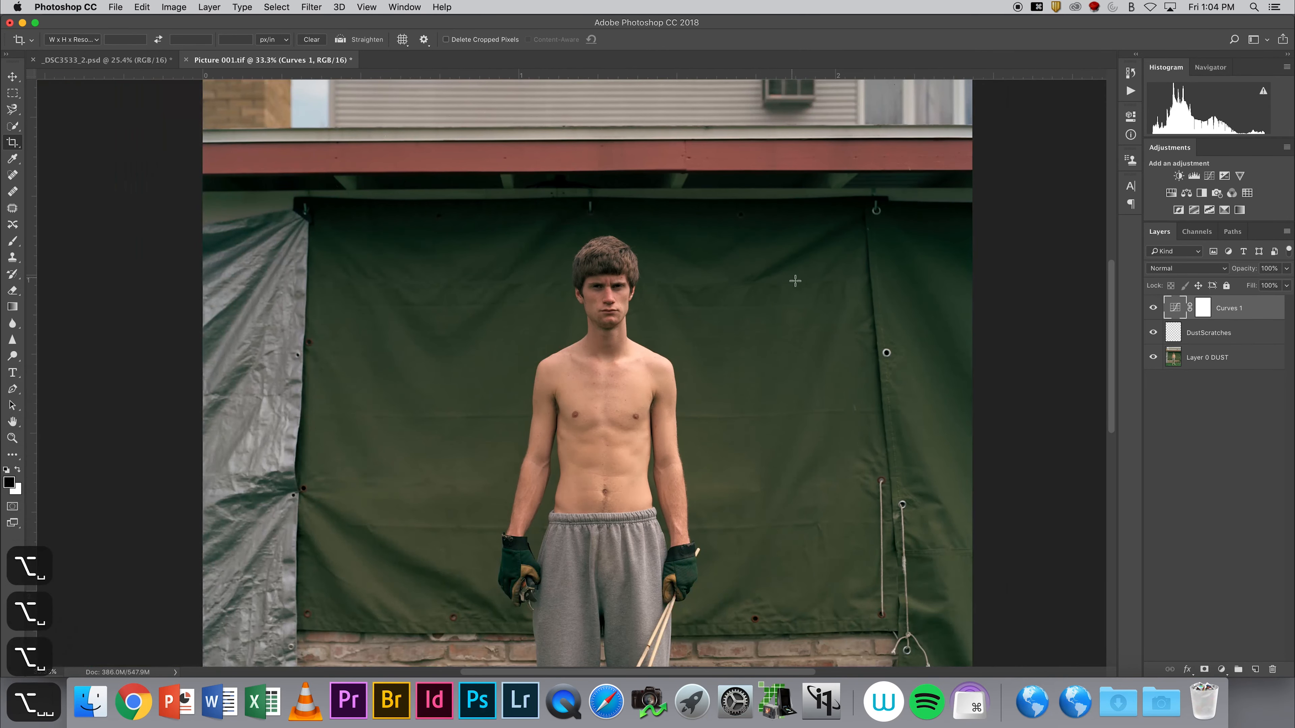
left_click_drag(795, 281, 686, 220)
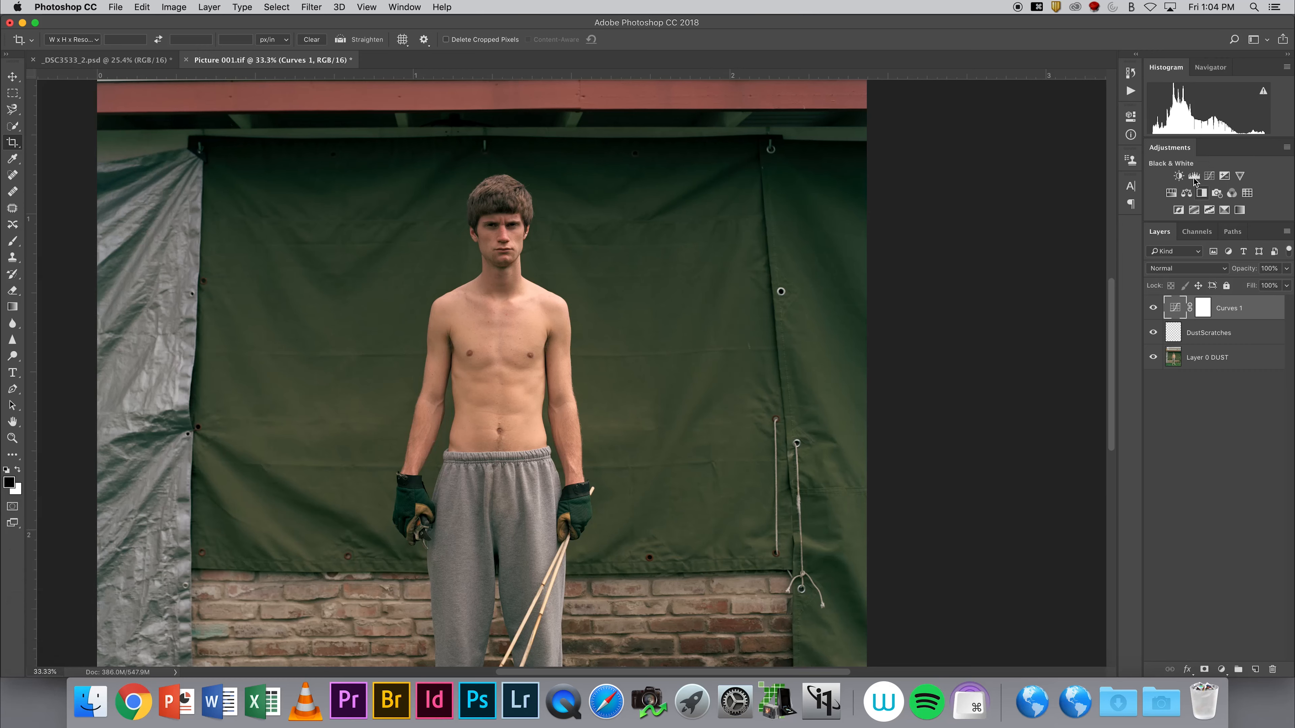
- Try a Color Balance adjustment layer with midtones at Cyan-Red +4, Magenta-Green -4 and Yellow-Blue +3, and delete it
left_click(1186, 193)
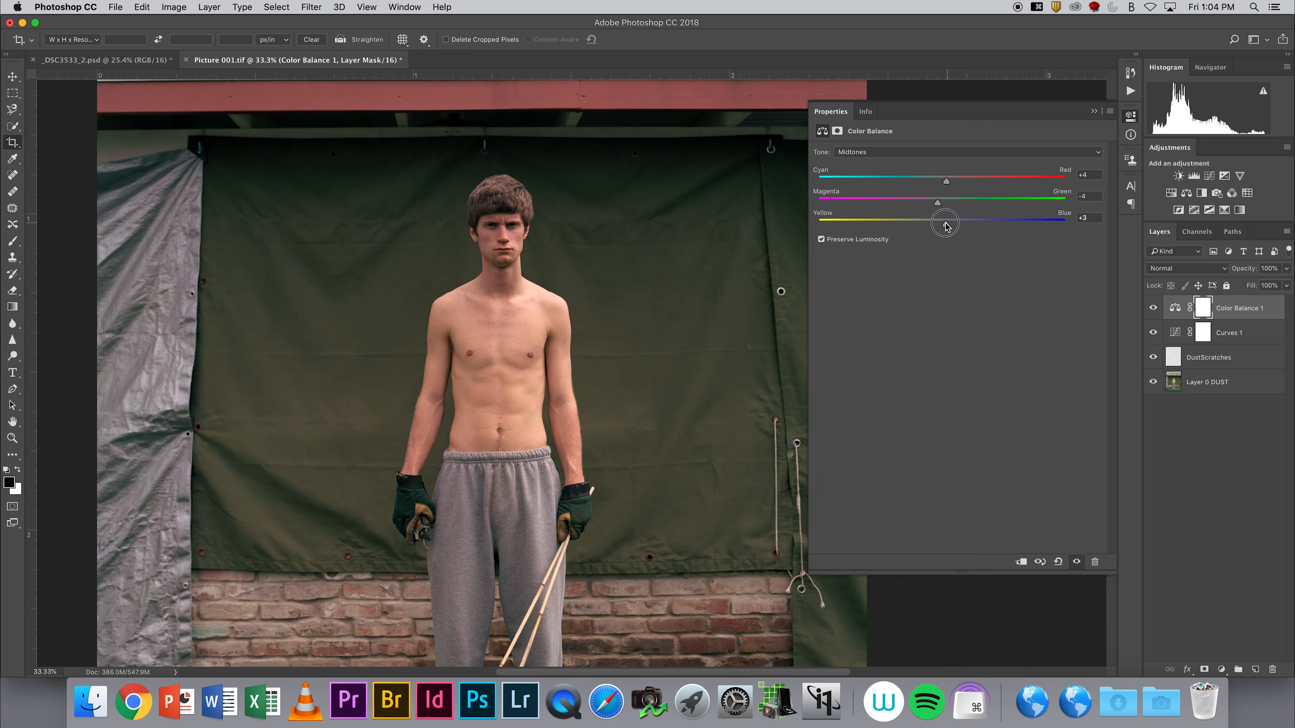
left_click(1092, 112)
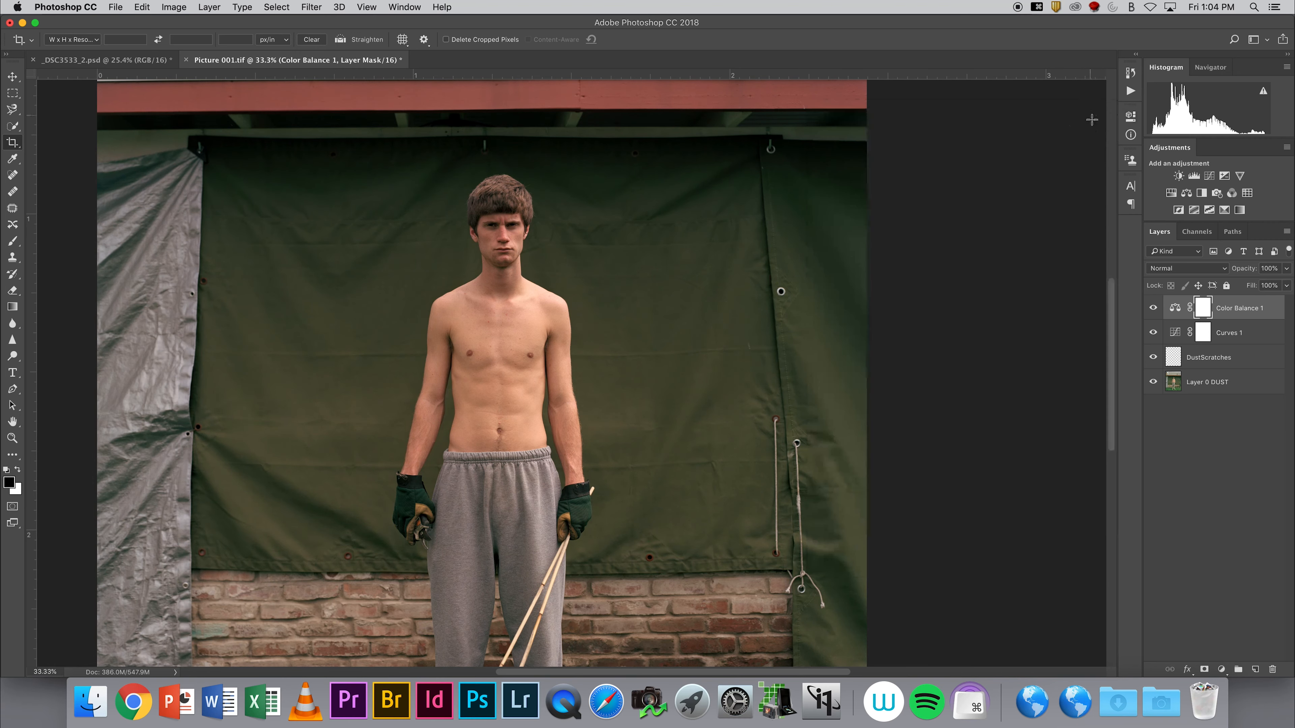
left_click_drag(1171, 304, 1272, 670)
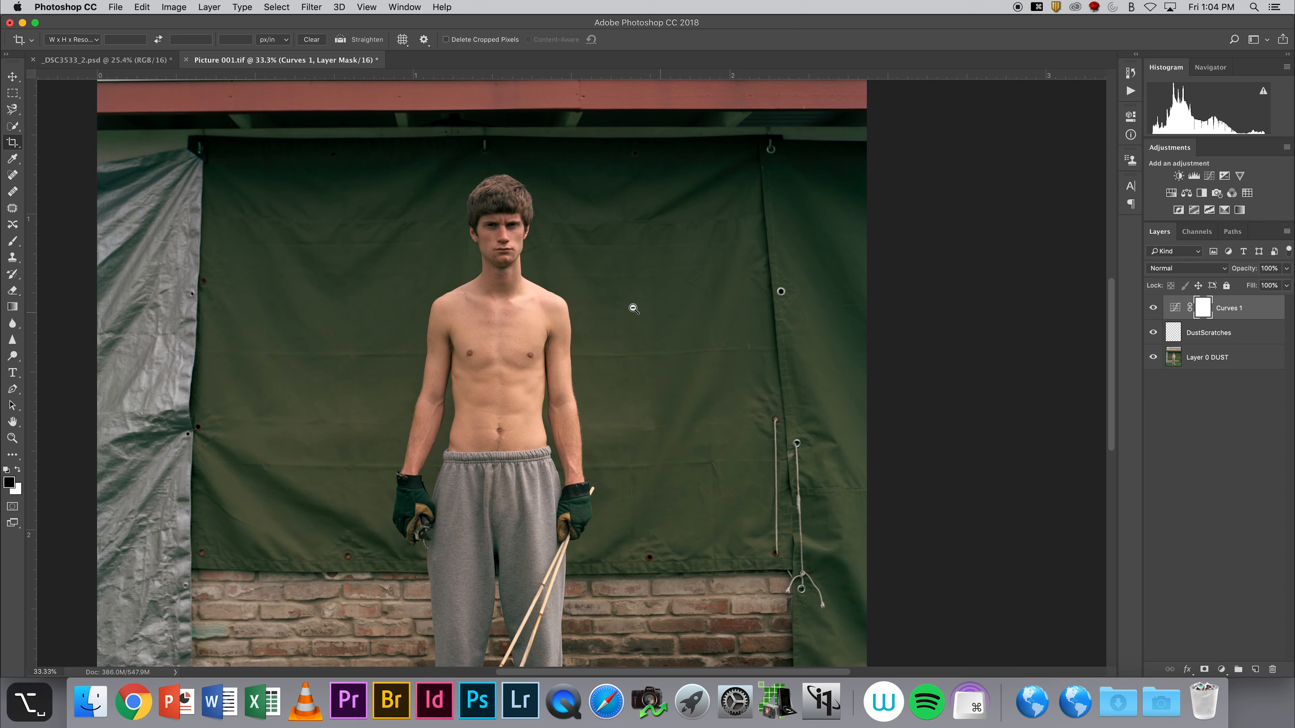
- Leave the crop preview and switch to the Move tool, with the whole photo in view
left_click(623, 301, "alt")
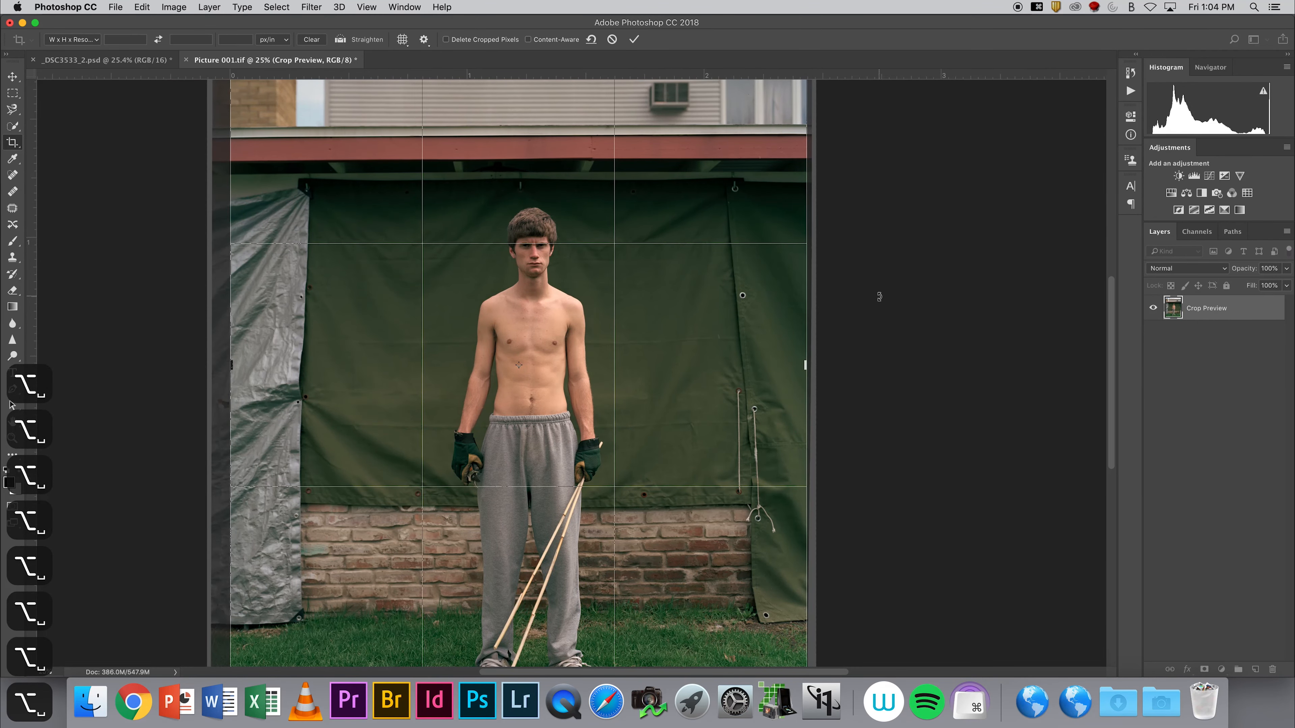
key("Return")
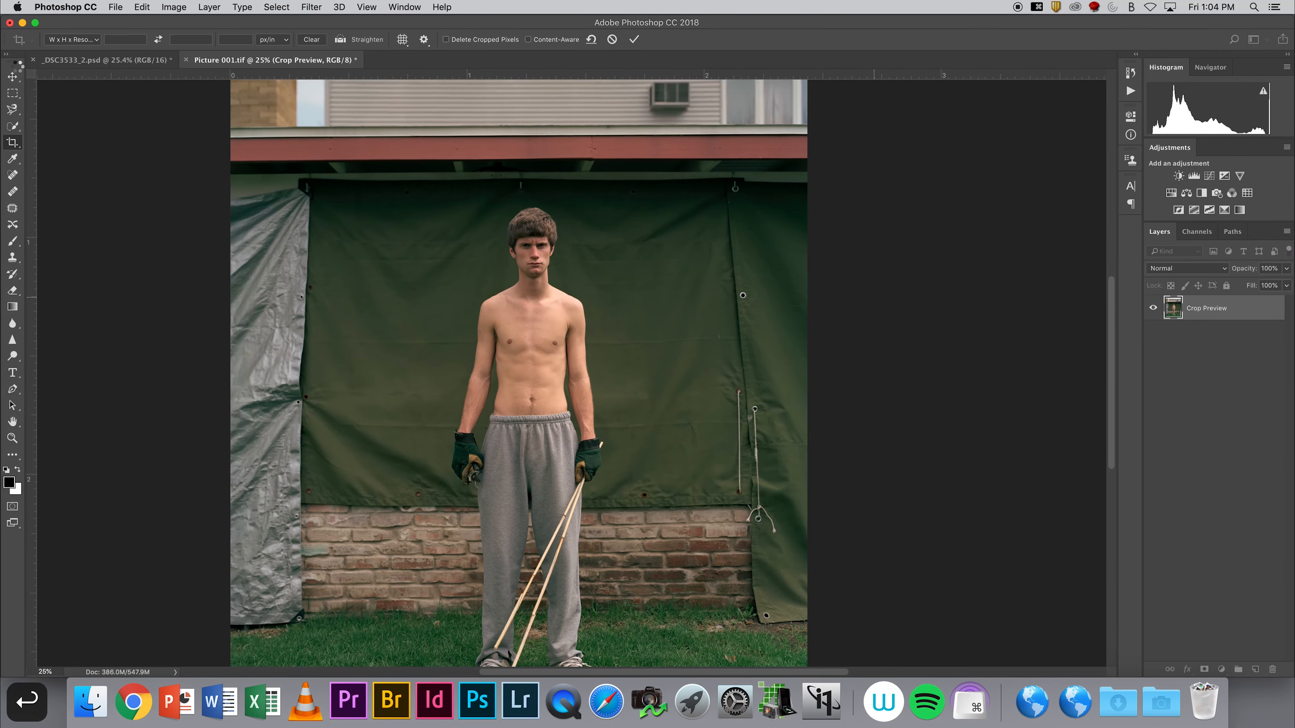
left_click(12, 79)
scroll(759, 260, "down", 1)
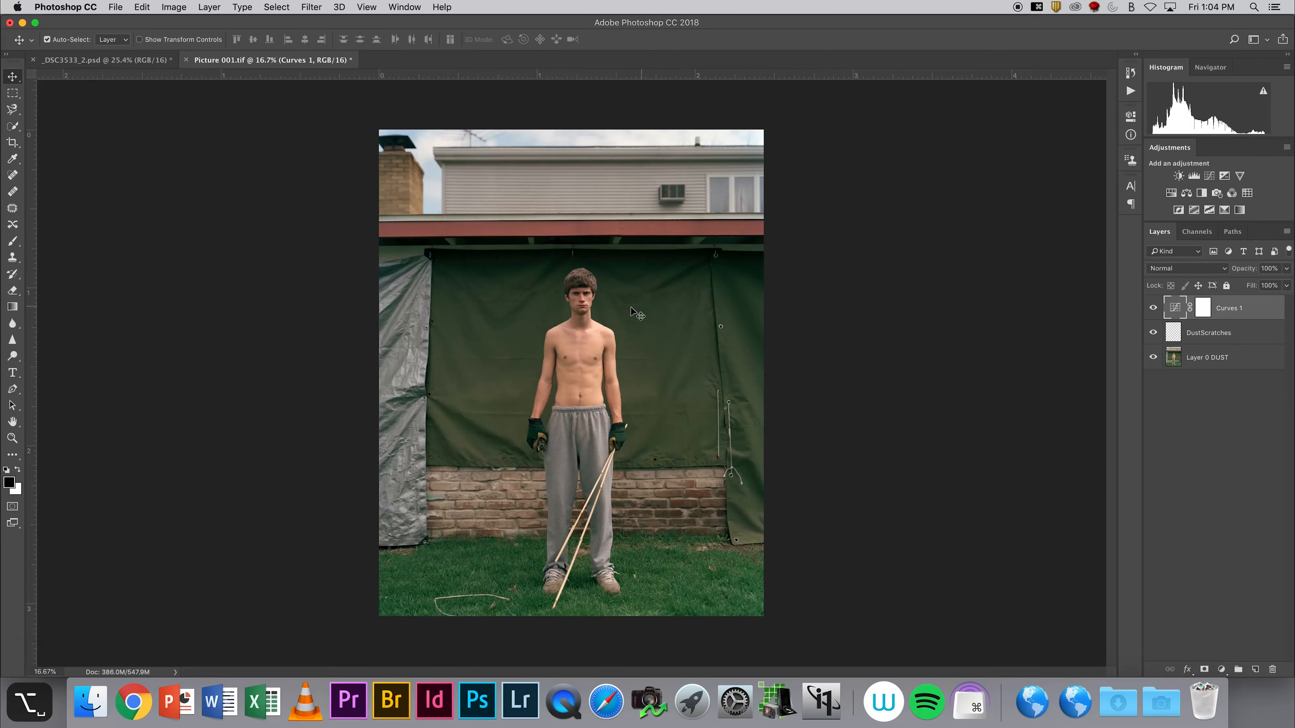